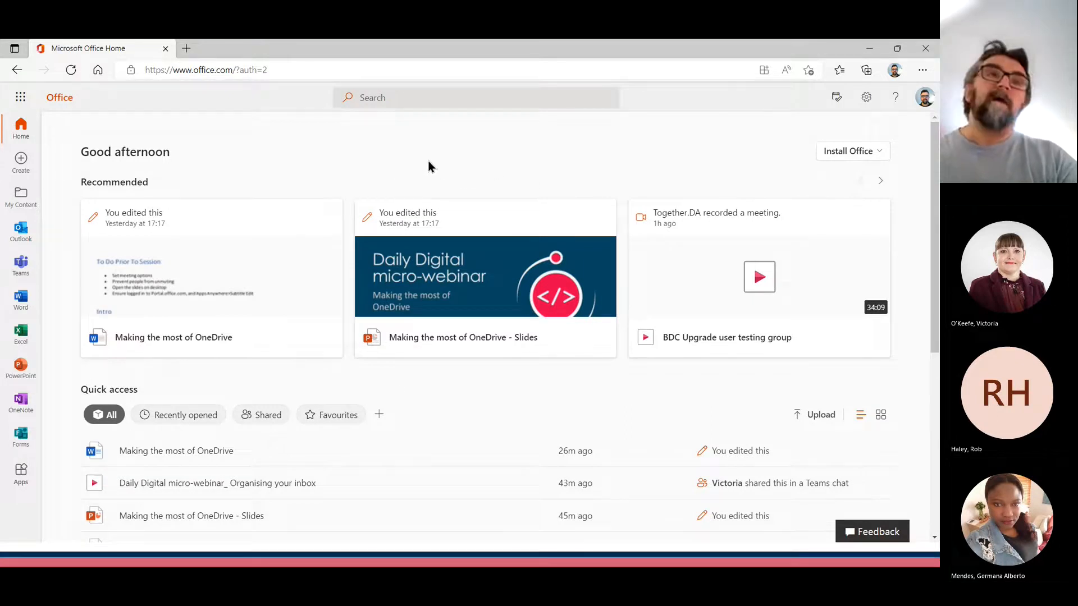
left_click(877, 153)
left_click(730, 133)
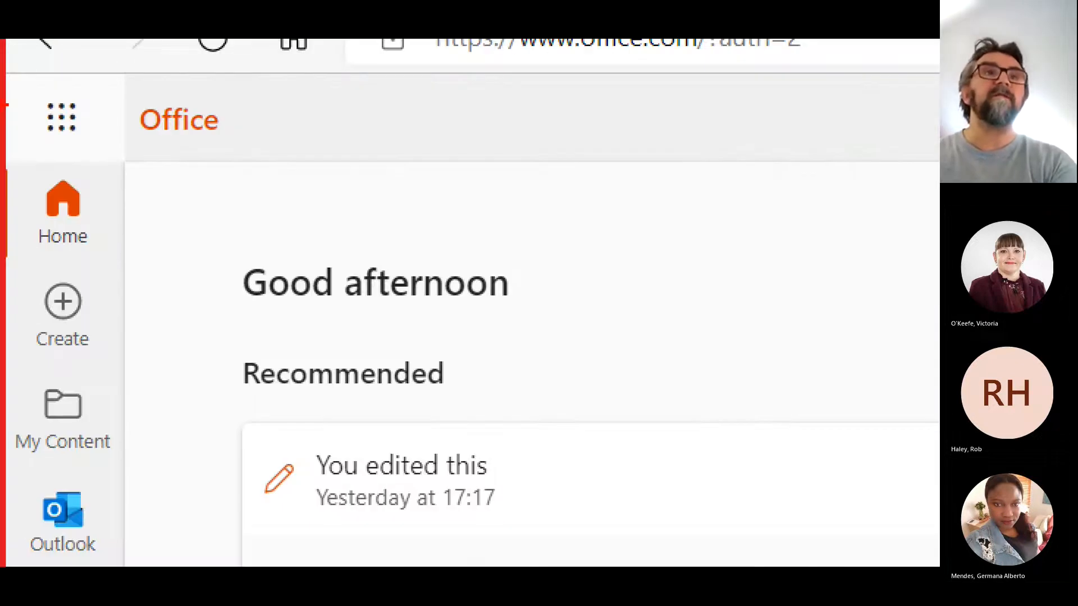
mouse_move(45, 93)
left_mouse_down()
mouse_move(31, 143)
mouse_move(92, 116)
left_mouse_up()
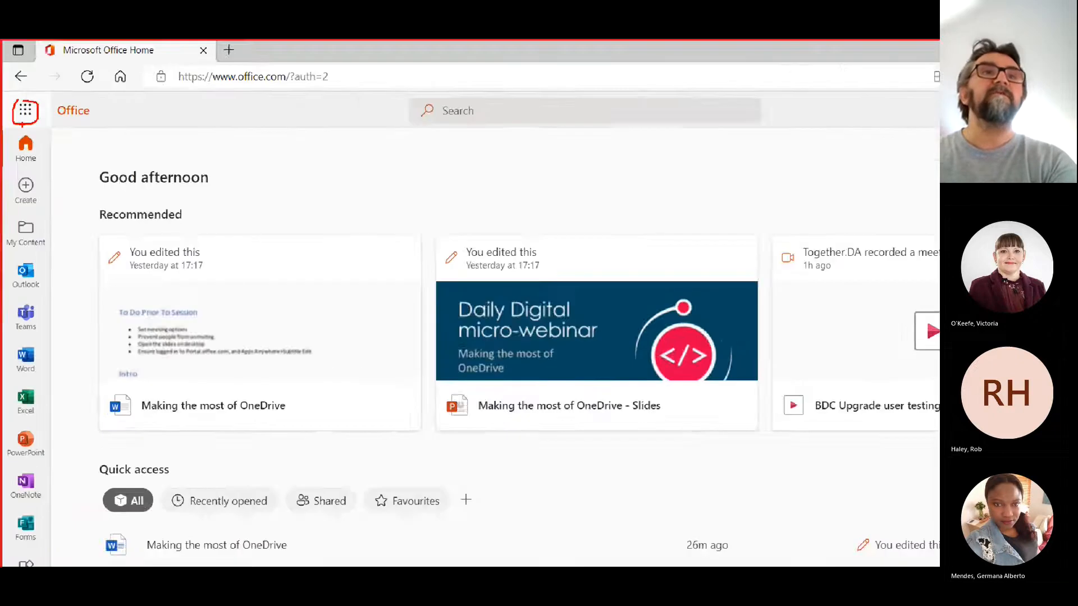
Launch OneDrive from the Office home page and close the Microsoft Office Home tab.
left_click(15, 97)
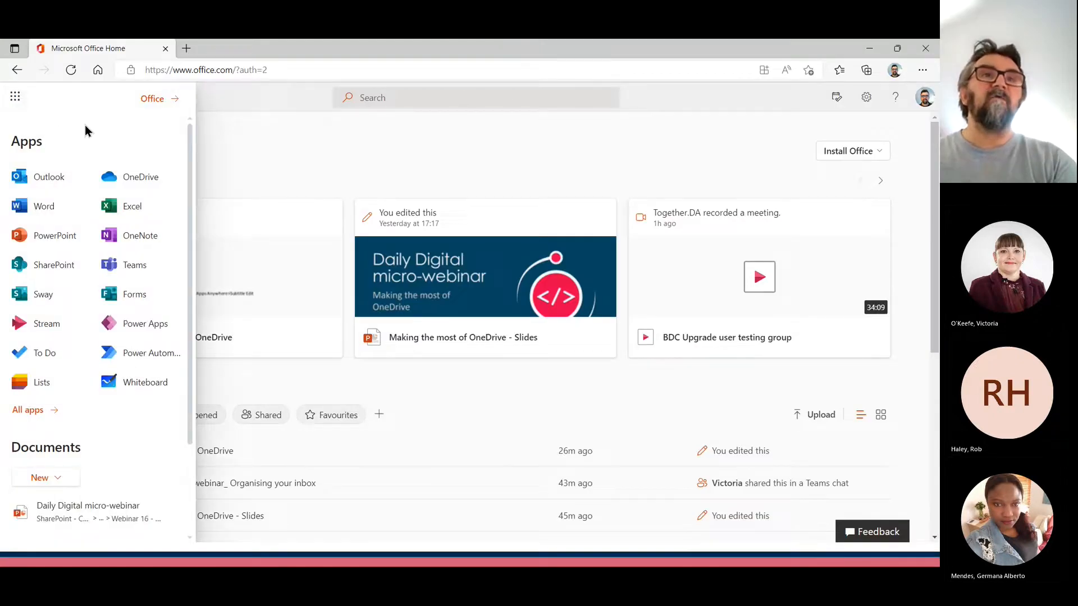
left_click(137, 176)
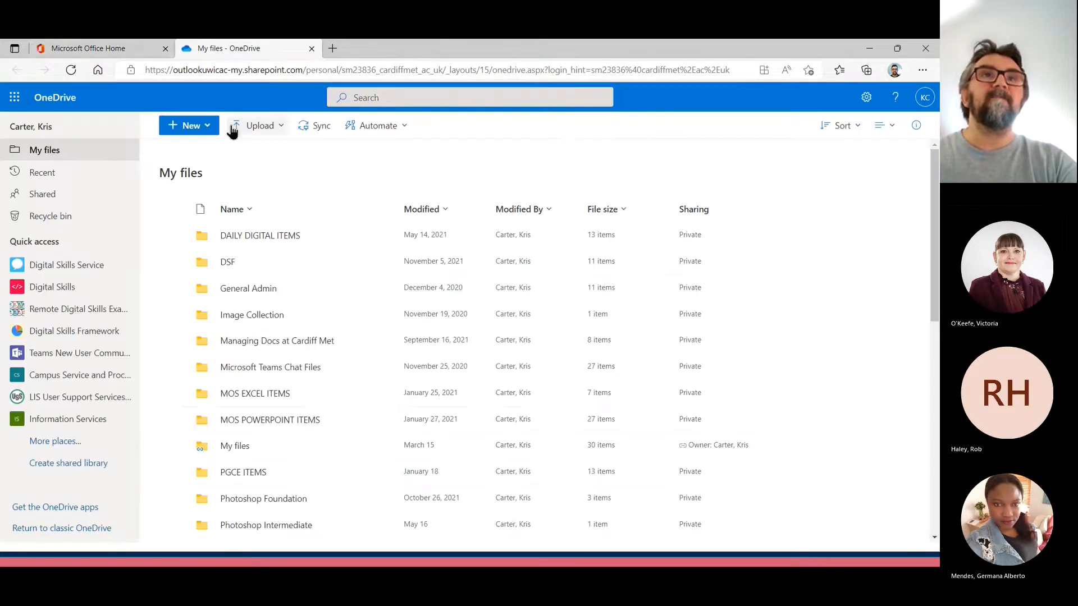
left_click(166, 49)
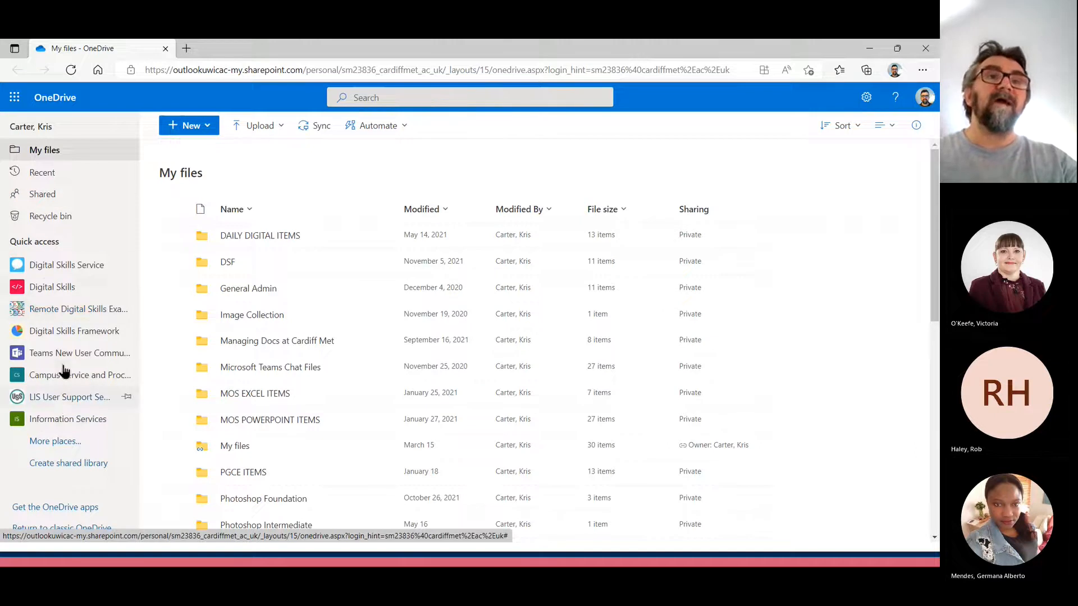
Look through the Digital Skills library's documents, and return to My files to review its folders and files.
left_click(52, 287)
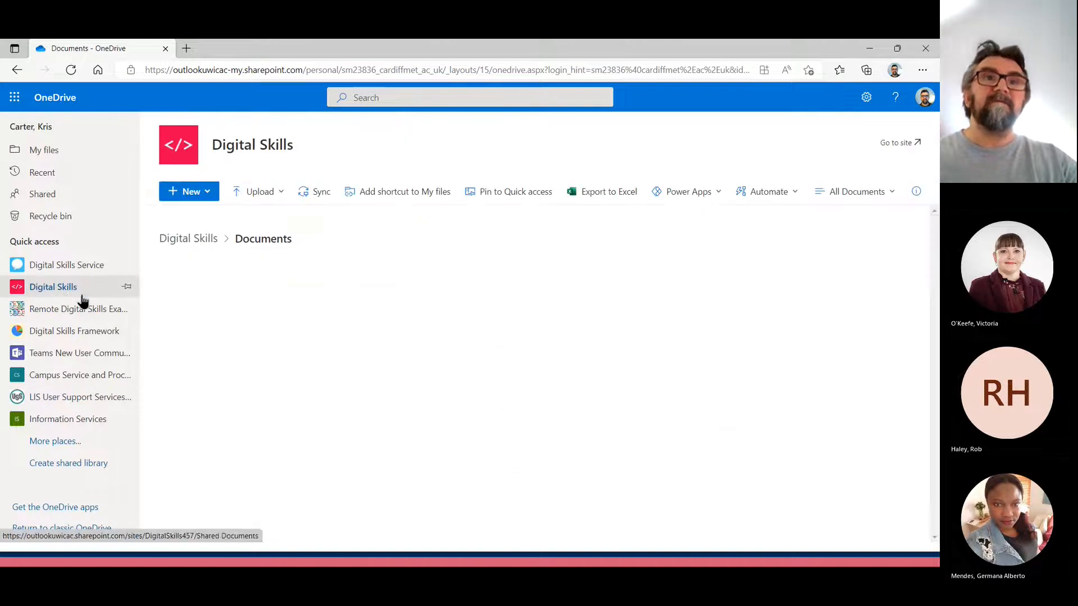
scroll(314, 306, "down", 6)
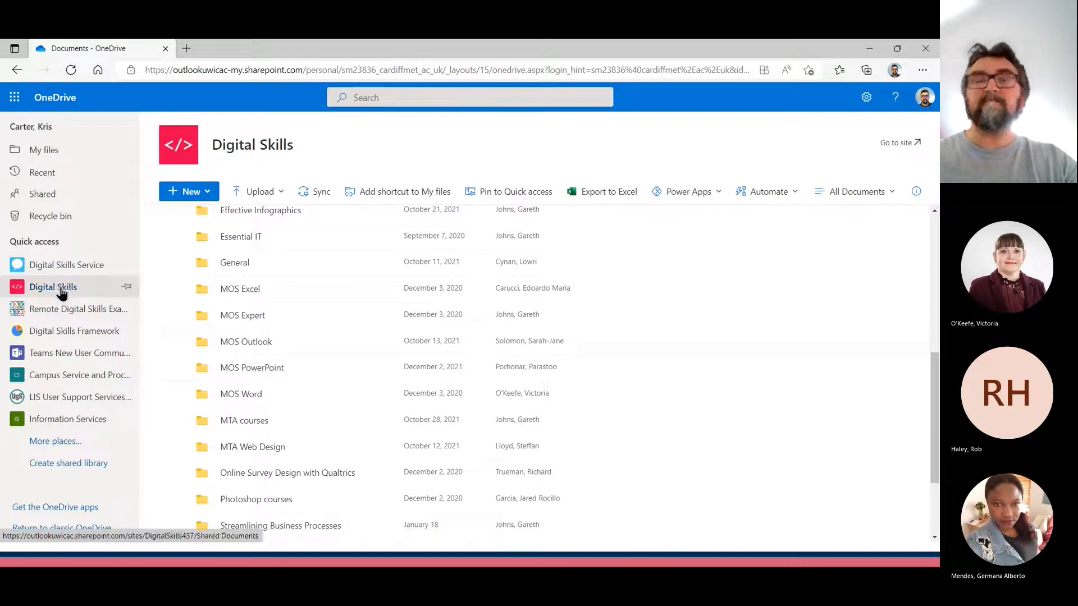
left_click(35, 150)
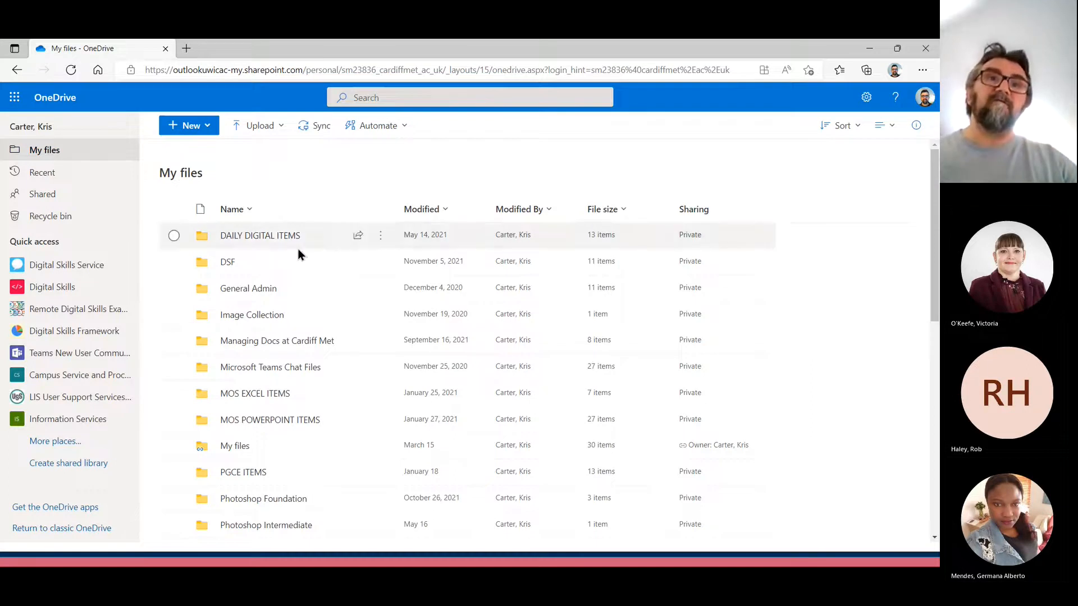
scroll(289, 354, "down", 5)
scroll(291, 360, "down", 4)
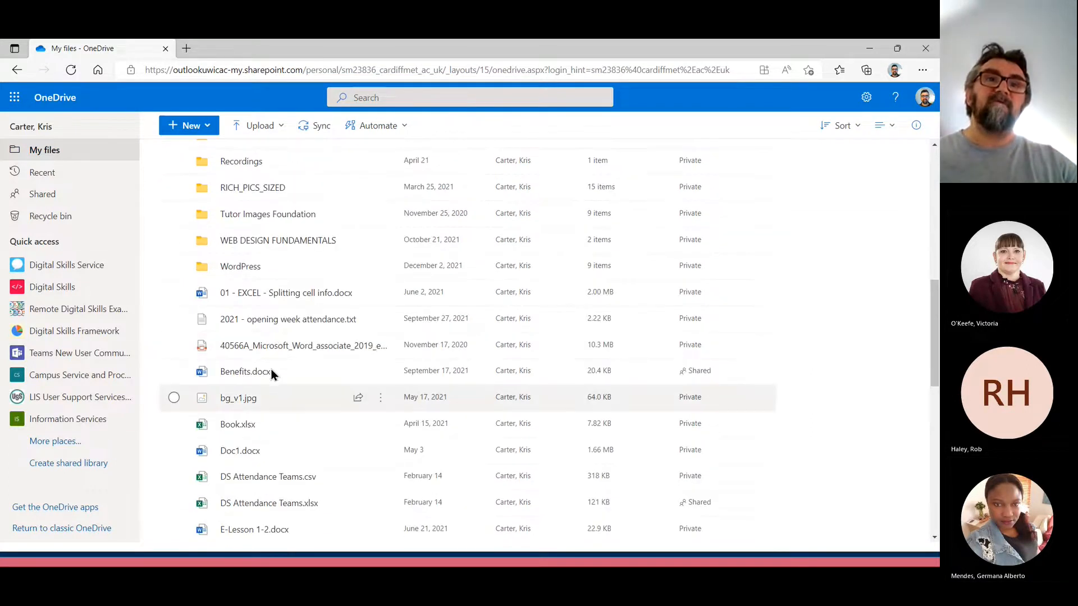
scroll(292, 405, "down", 1)
scroll(296, 399, "up", 11)
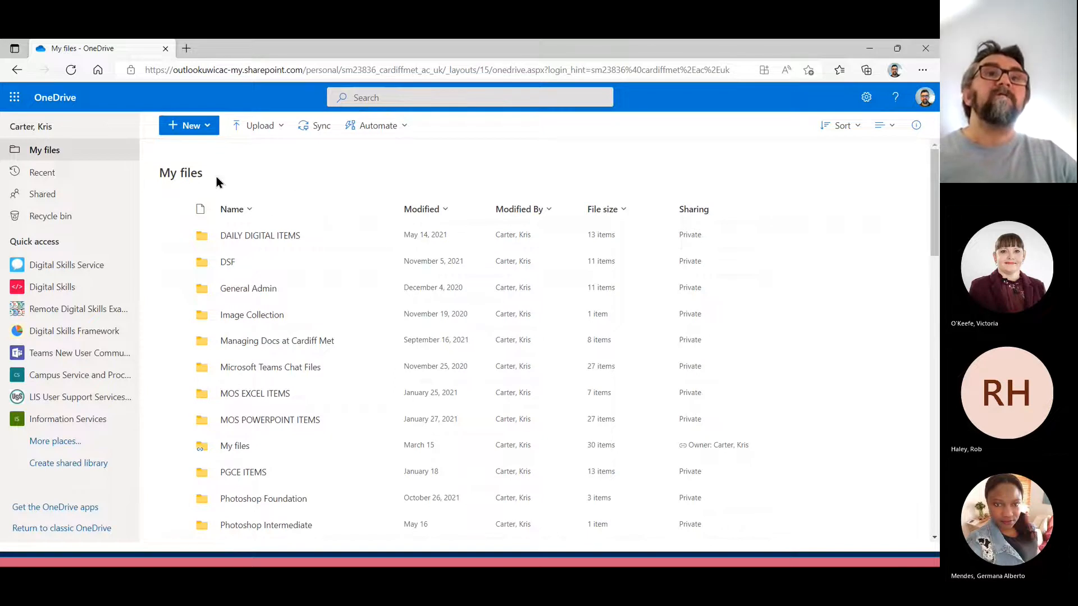
Create a new folder named Example Folder 1 in My files.
left_click(203, 128)
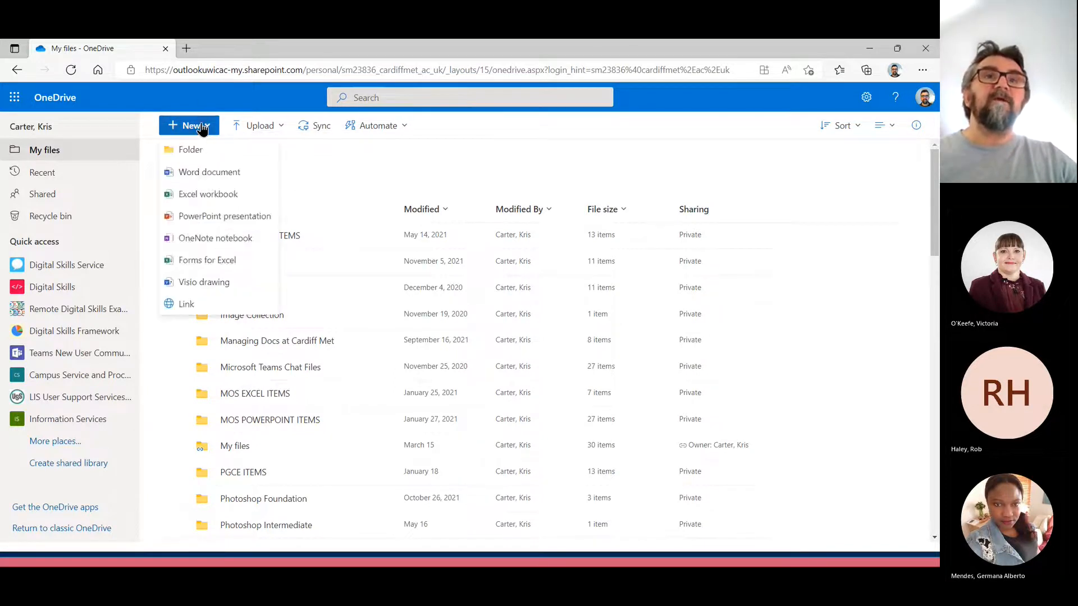
left_click(185, 152)
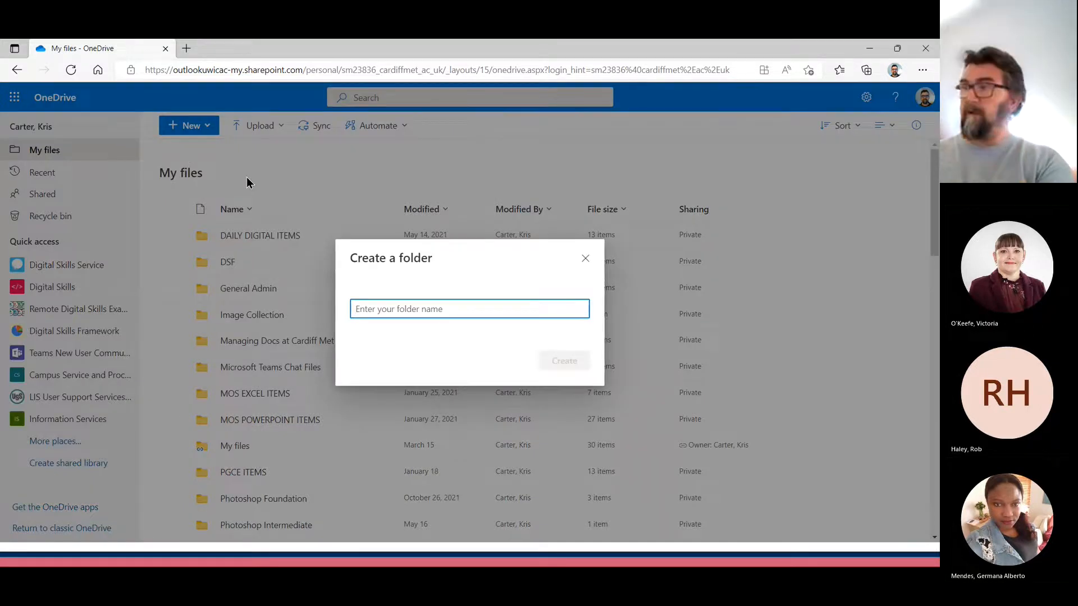
type("Example Folder 1")
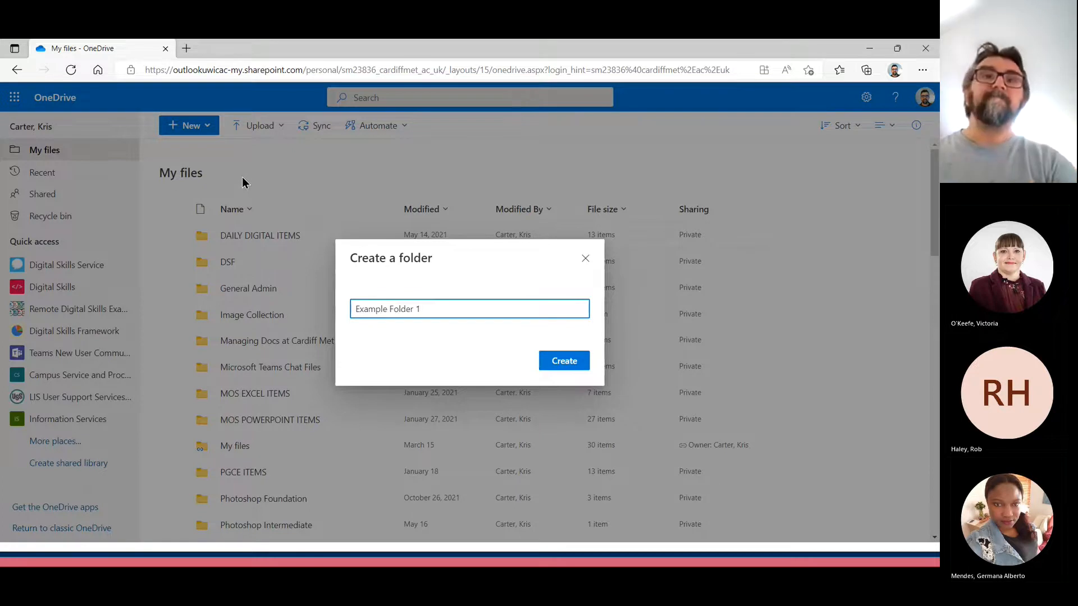
left_click(560, 362)
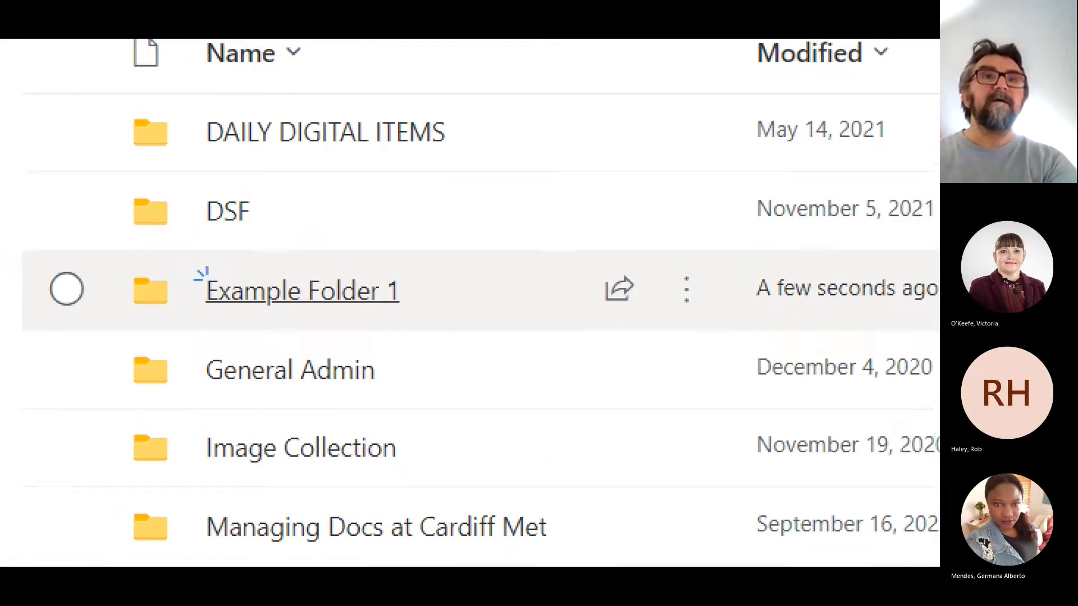
mouse_move(220, 265)
left_mouse_down()
mouse_move(179, 300)
mouse_move(240, 268)
left_mouse_up()
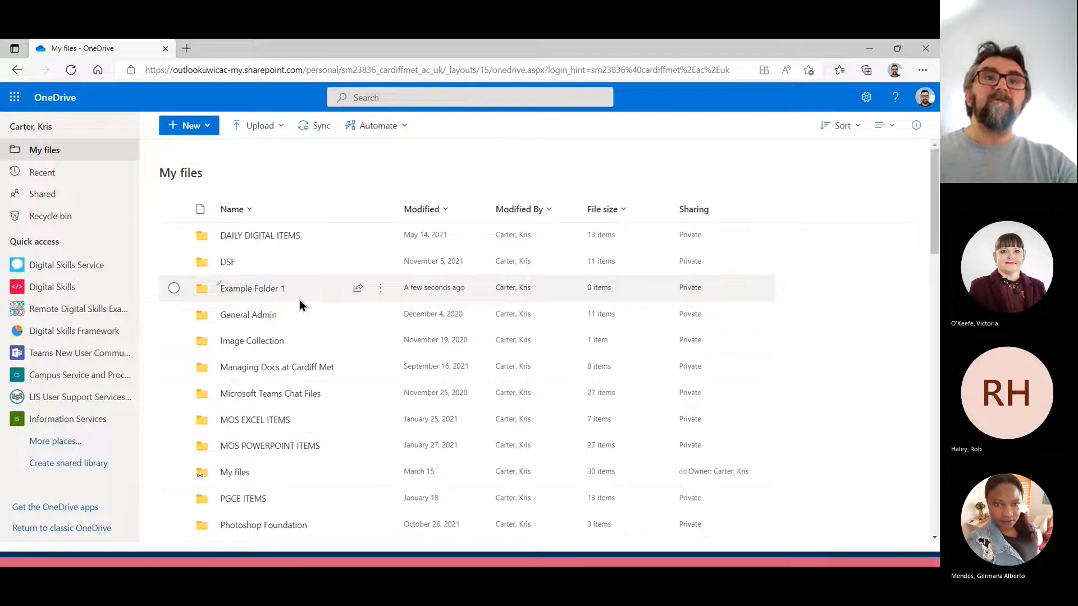
Move the file E-Lesson 1-2.docx from My files into Example Folder 1 using the Move to command.
scroll(298, 303, "down", 6)
scroll(299, 306, "down", 1)
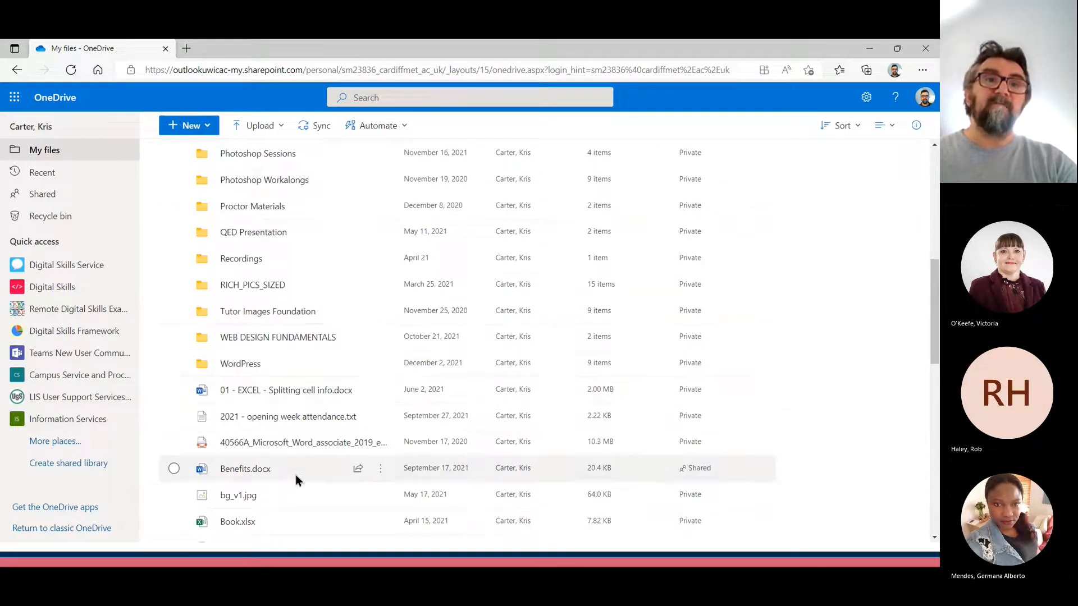
scroll(291, 451, "down", 4)
scroll(292, 450, "up", 1)
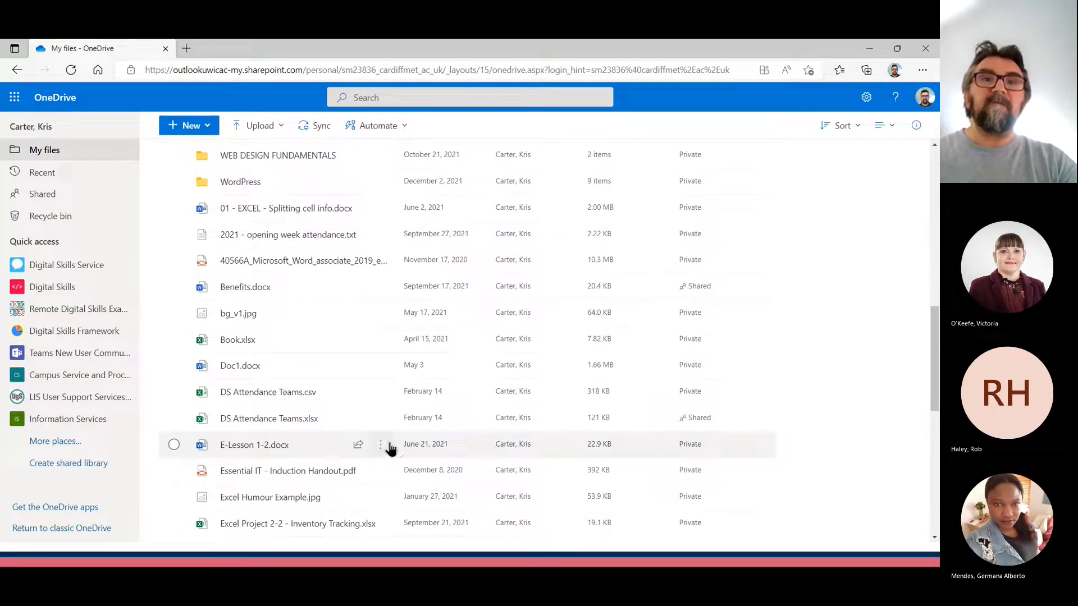
mouse_move(383, 449)
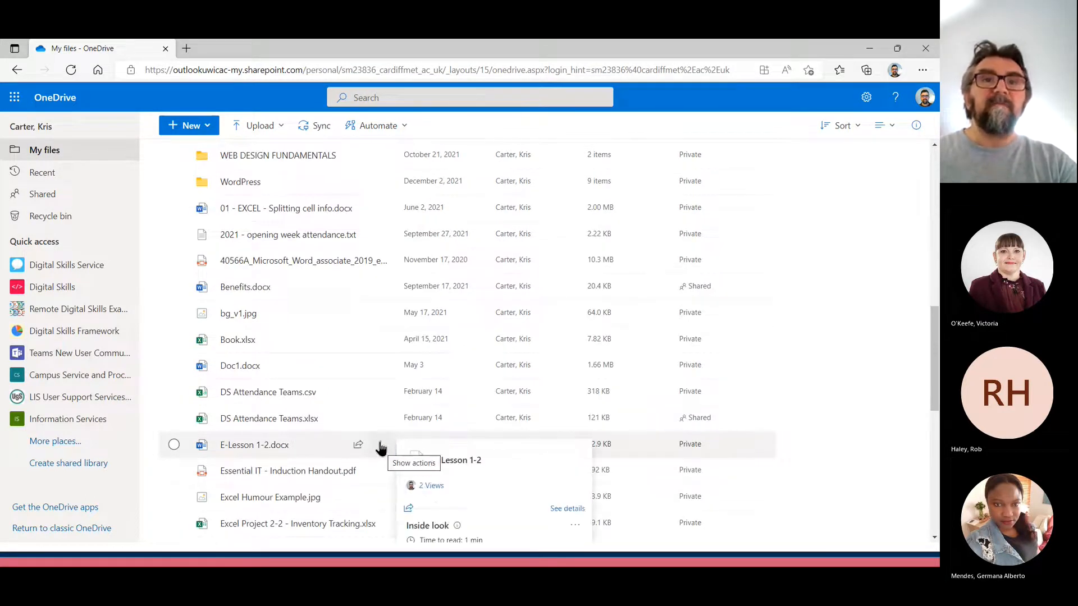
left_click(379, 448)
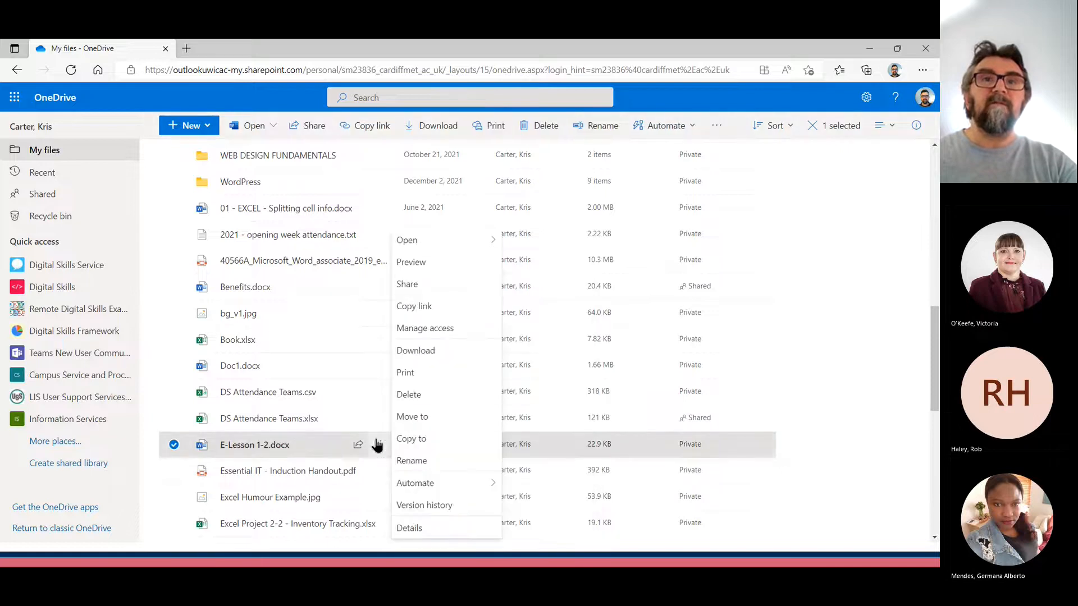
left_click(416, 420)
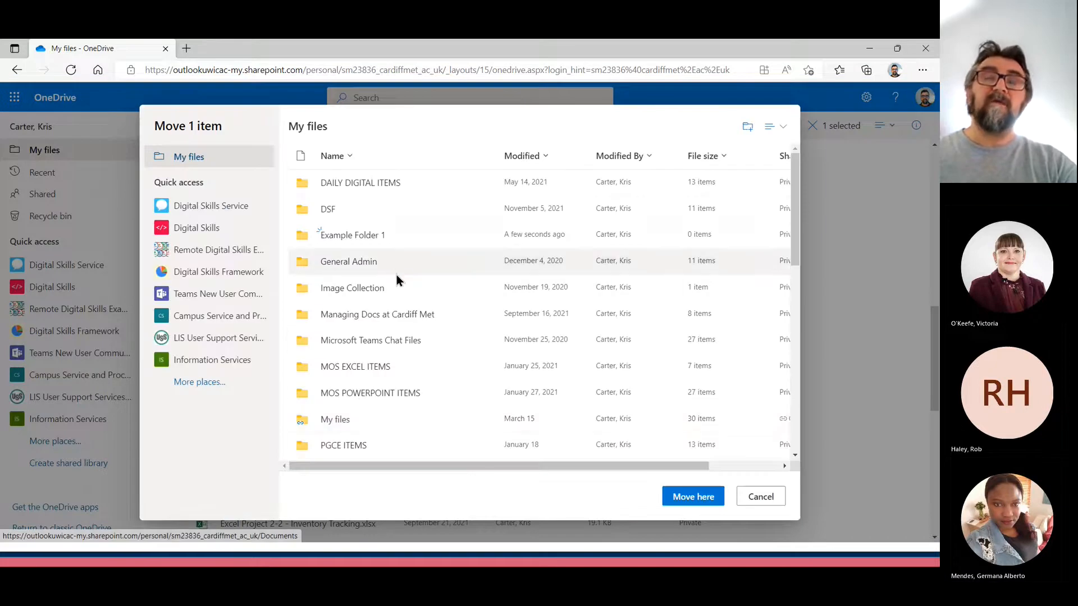
left_click(382, 241)
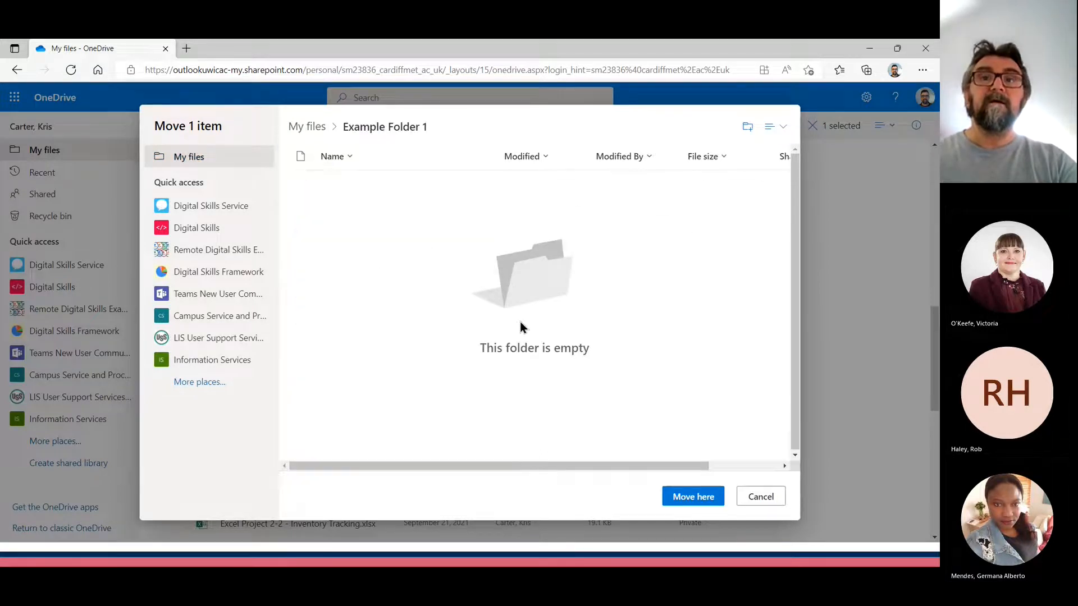
left_click(691, 496)
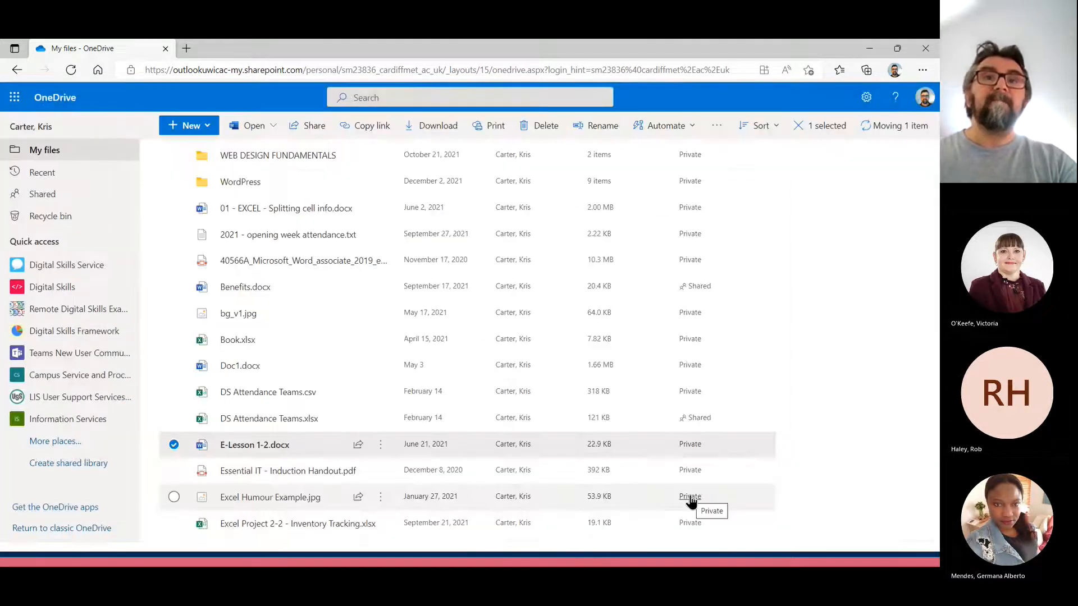
Look for E-Lesson 1-2.docx in the My files list and check the contents of Example Folder 1.
scroll(281, 440, "down", 2)
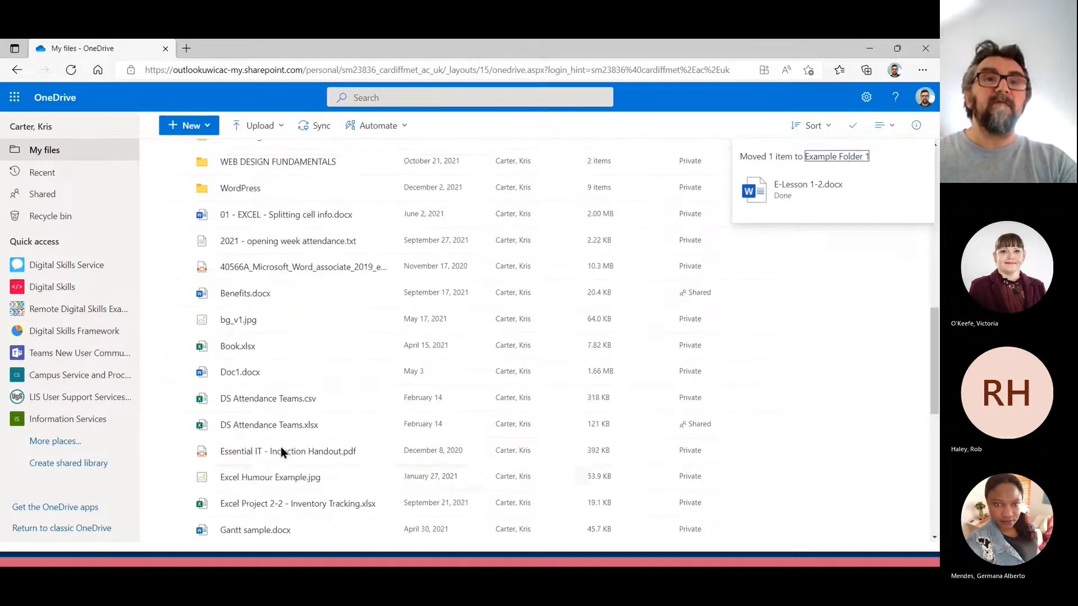
scroll(277, 465, "down", 2)
scroll(271, 469, "up", 12)
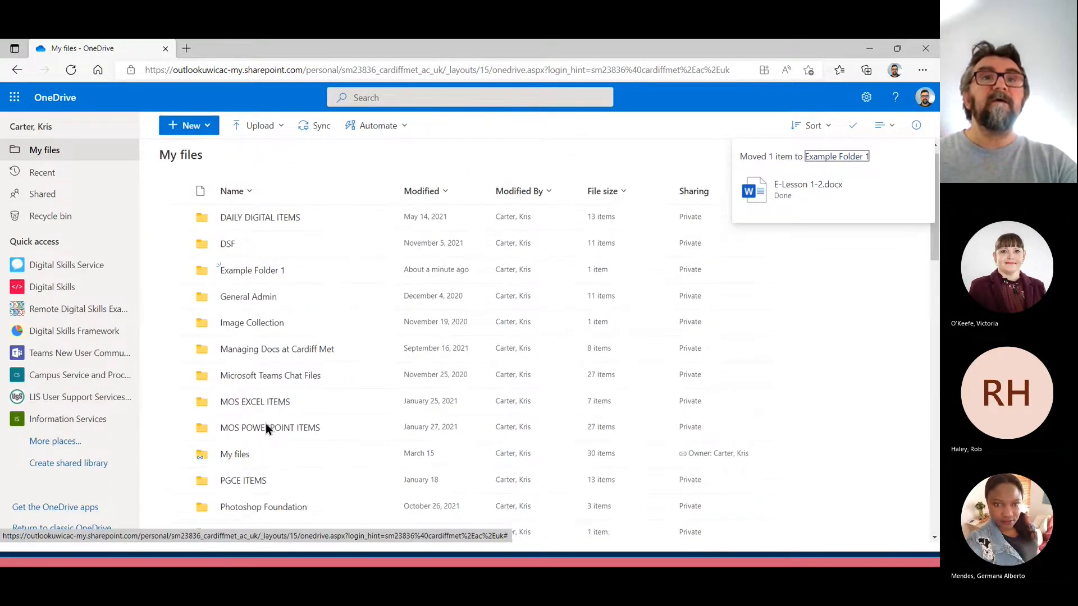
left_click(258, 289)
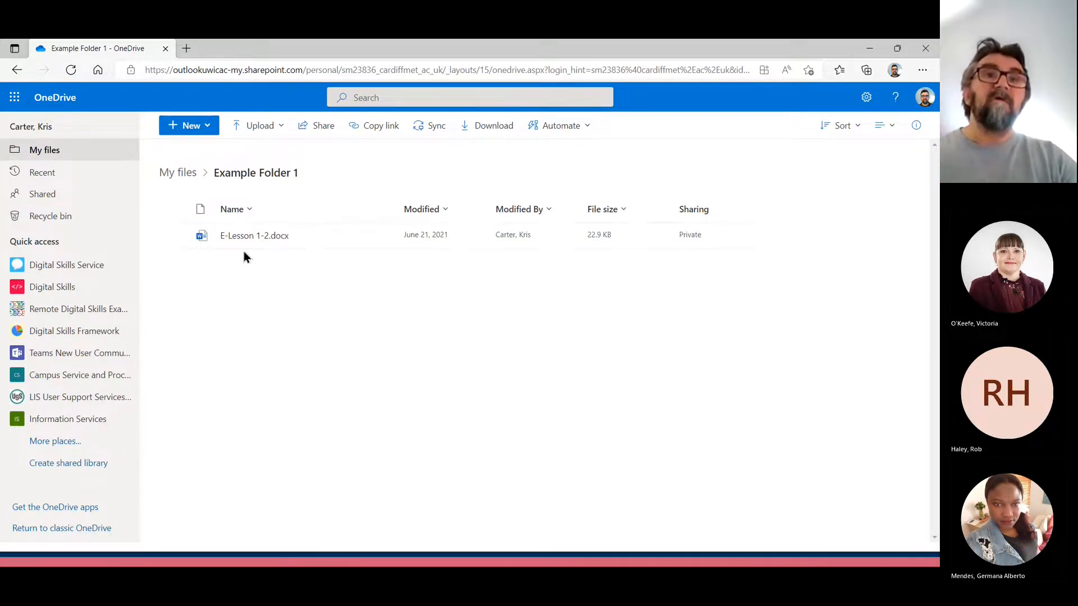
Return to My files and move Book.xlsx directly from the list into Example Folder 1.
left_click(190, 174)
scroll(340, 376, "down", 4)
scroll(342, 373, "down", 5)
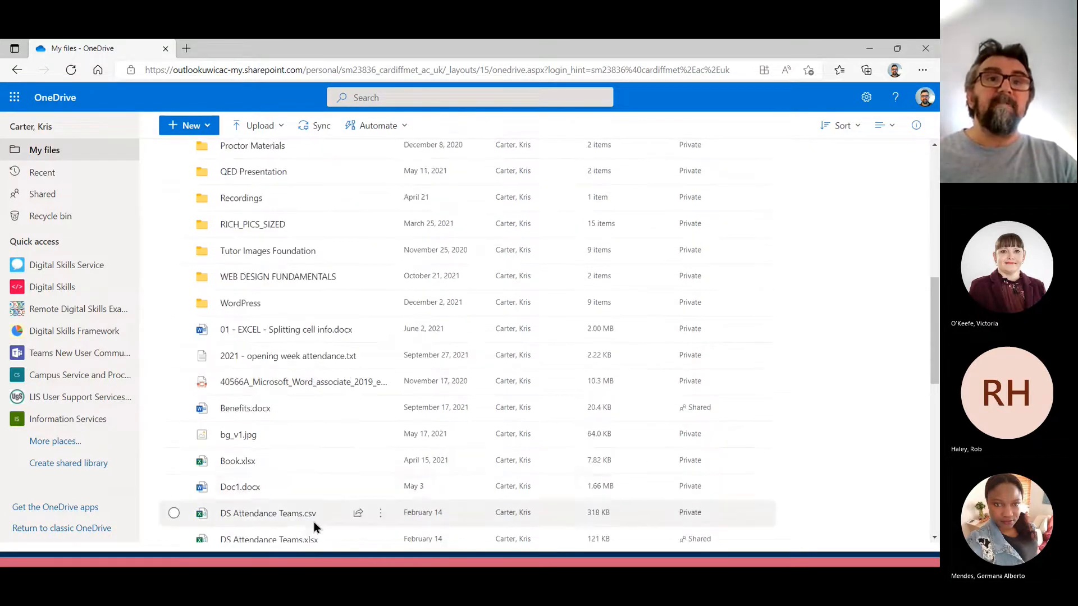
mouse_move(270, 463)
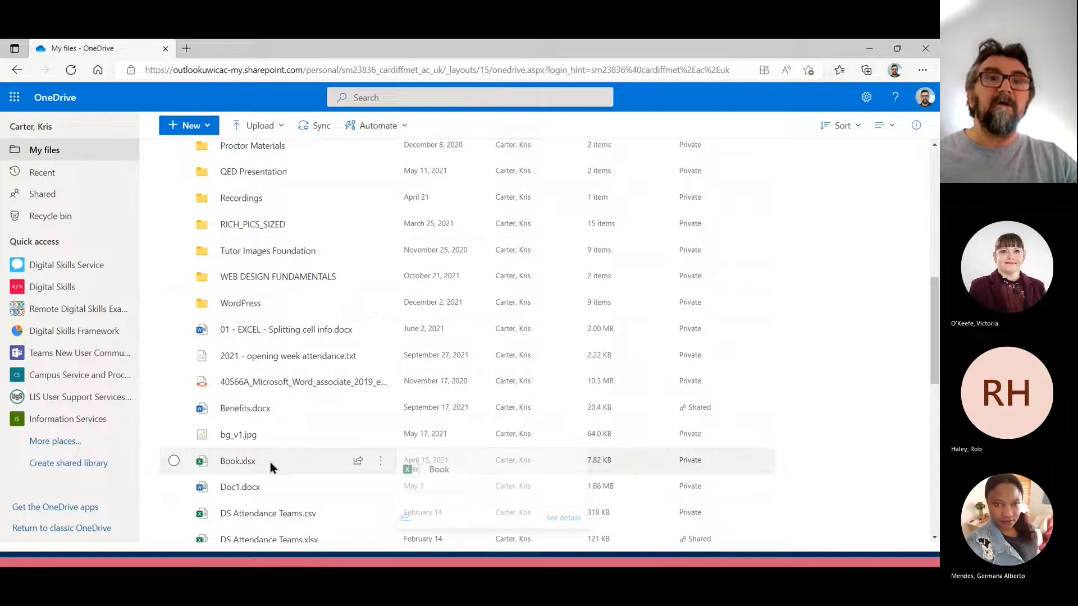
left_click_drag(271, 457, 250, 260)
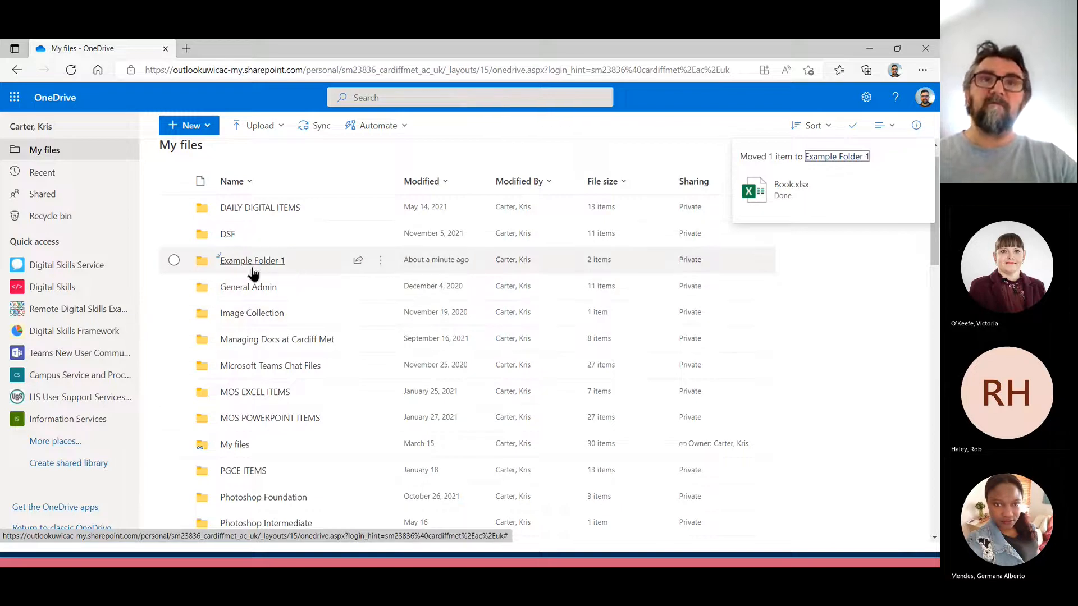
Open Example Folder 1 to check its files and view the available upload options.
left_click(283, 262)
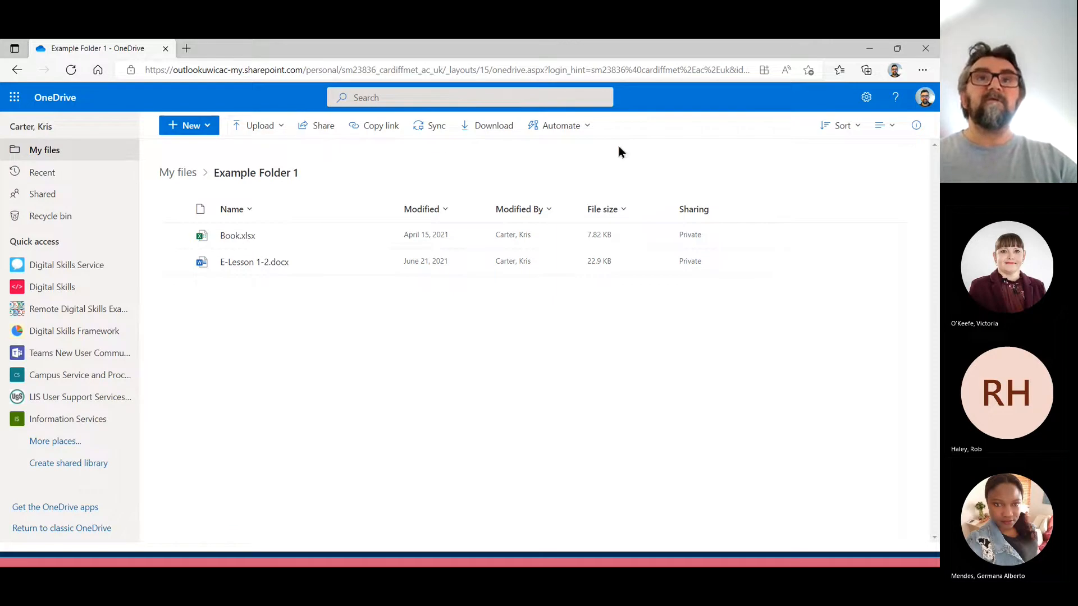
left_click(281, 127)
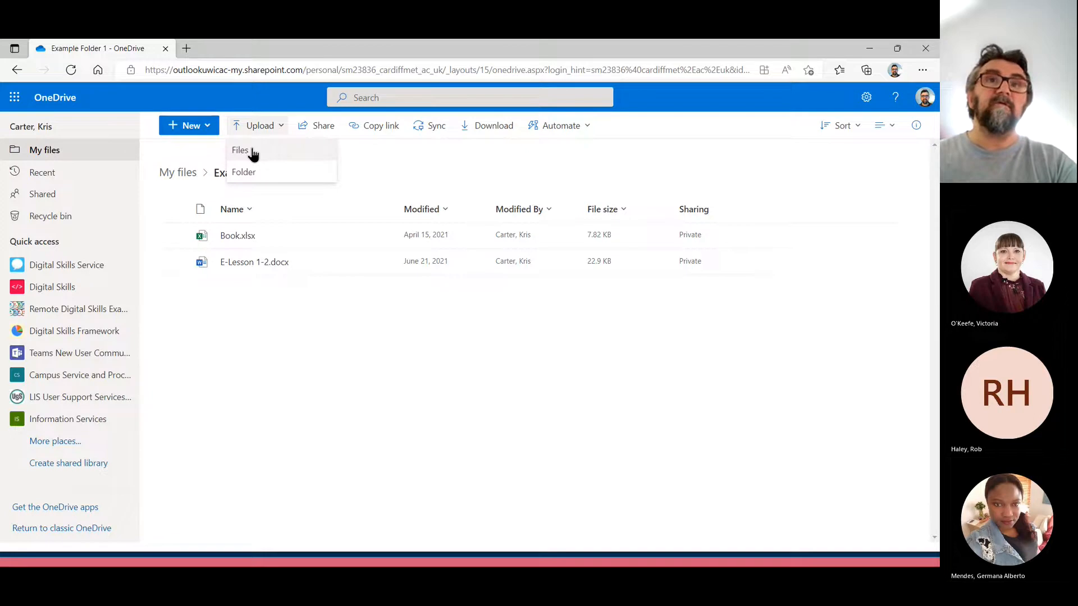
left_click(324, 331)
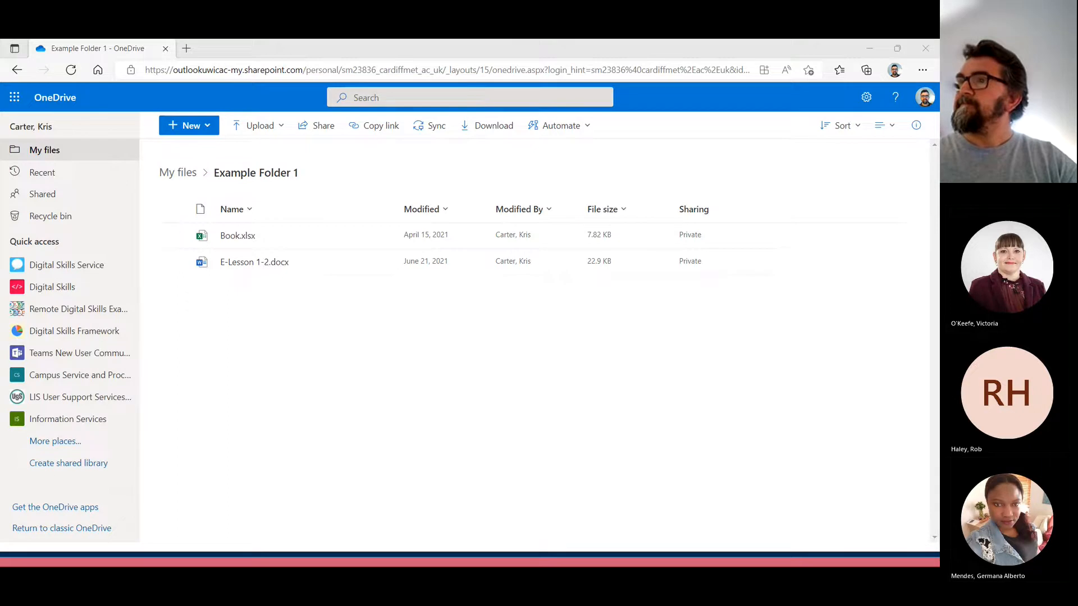
Switch to File Explorer, open the synced OneDrive - Cardiff Metropolitan University location and select Example Folder 1.
left_click_drag(938, 76, 450, 72)
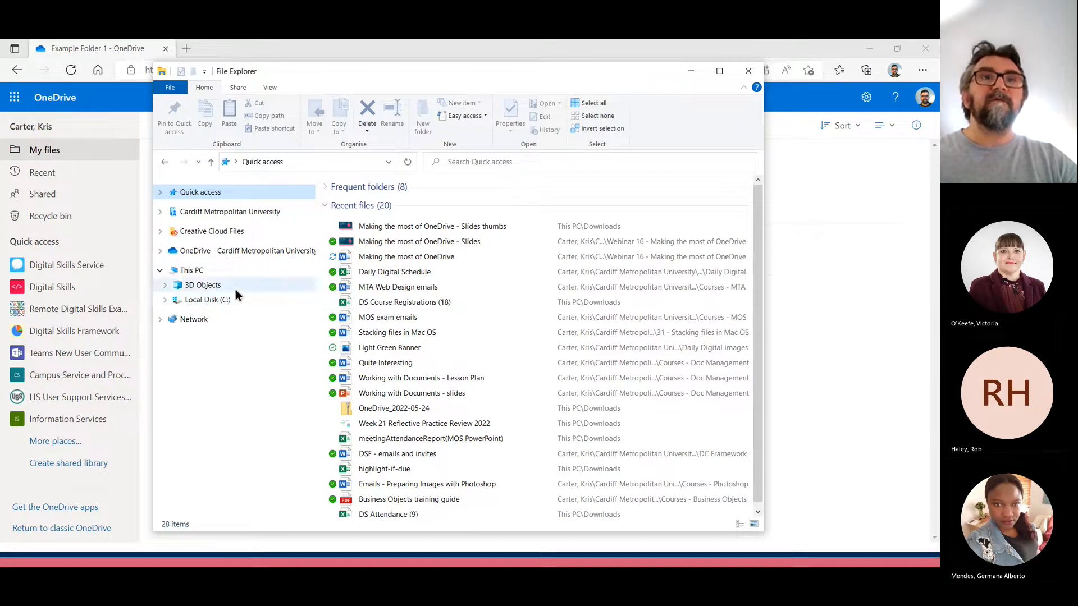
left_click(223, 250)
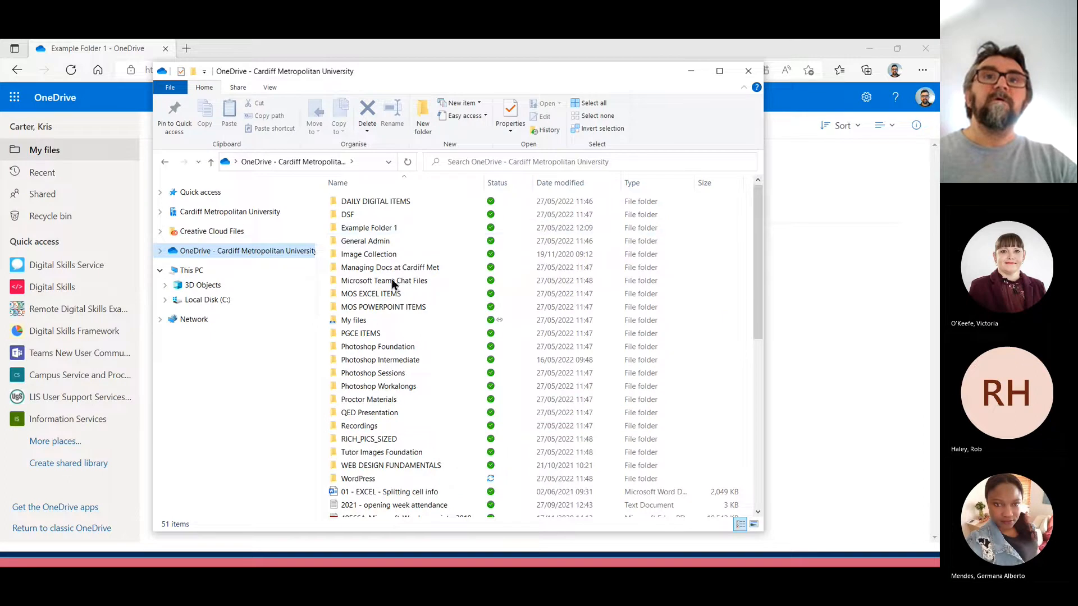
left_click_drag(446, 76, 426, 73)
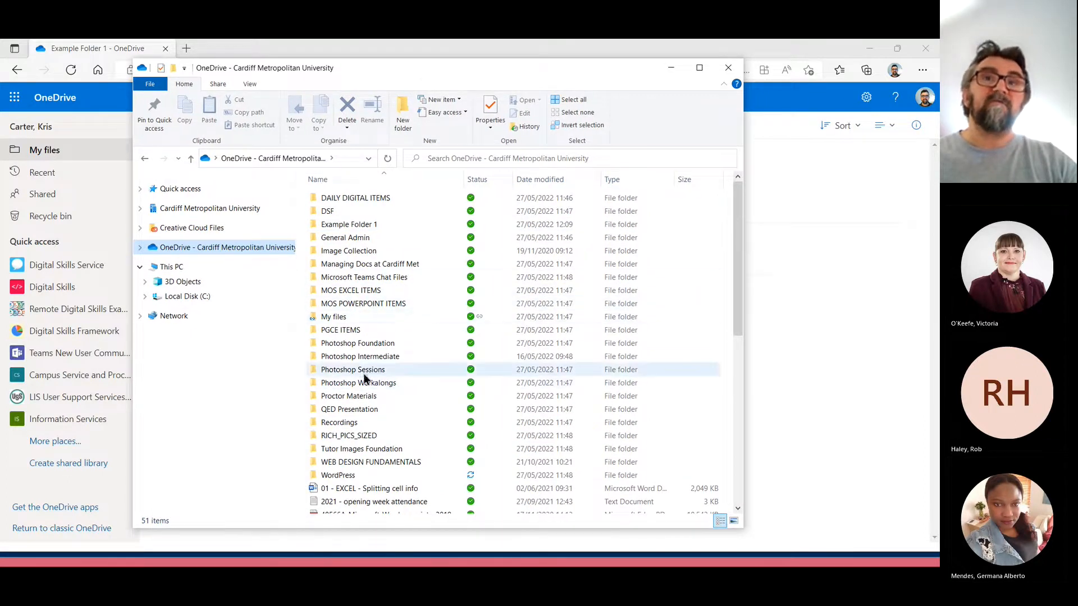
left_click(365, 225)
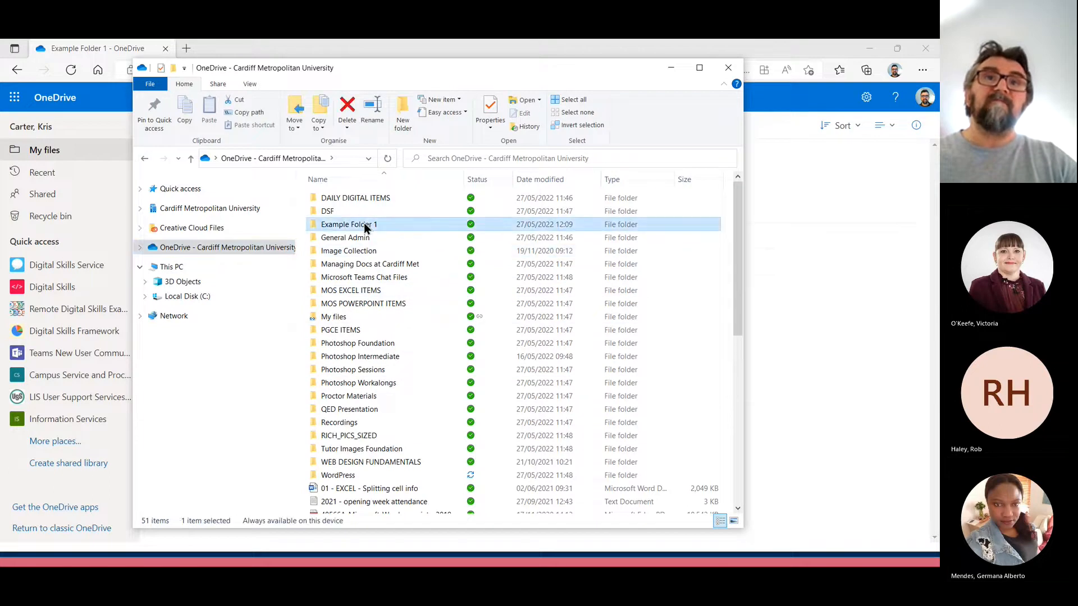
Open Example Folder 1 in File Explorer to check its synced files, collapse the OneDrive folder tree and move the window out of view.
double_click(386, 223)
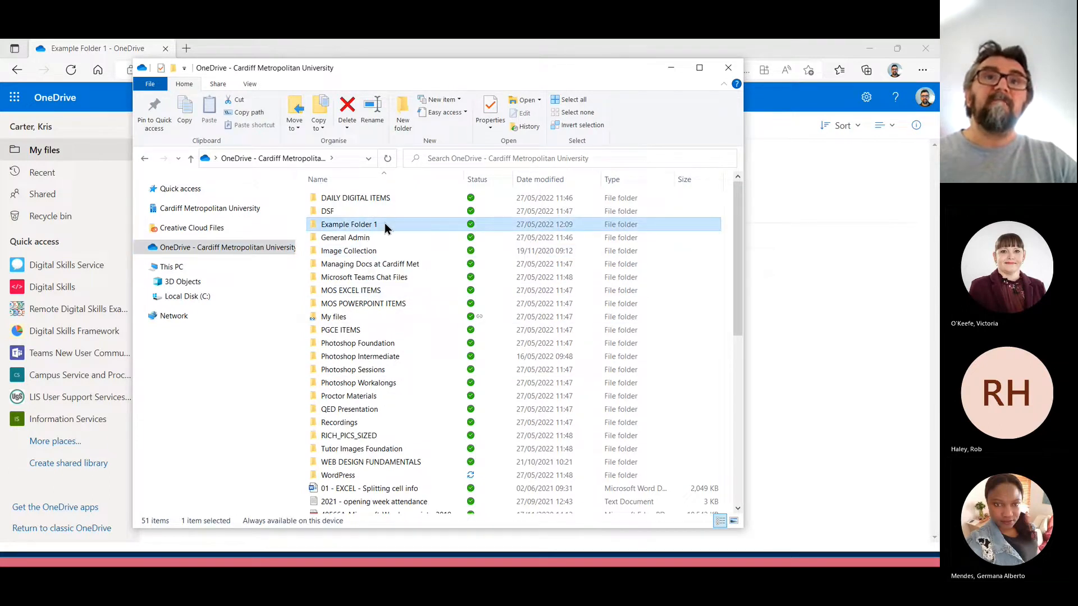
left_click_drag(444, 82, 479, 79)
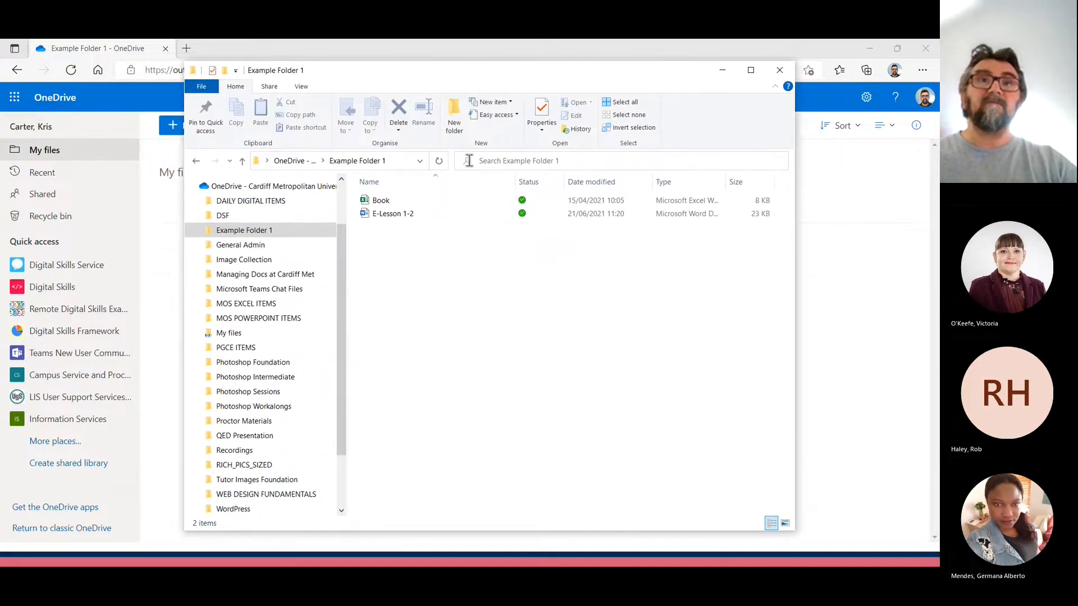
left_click_drag(339, 290, 340, 231)
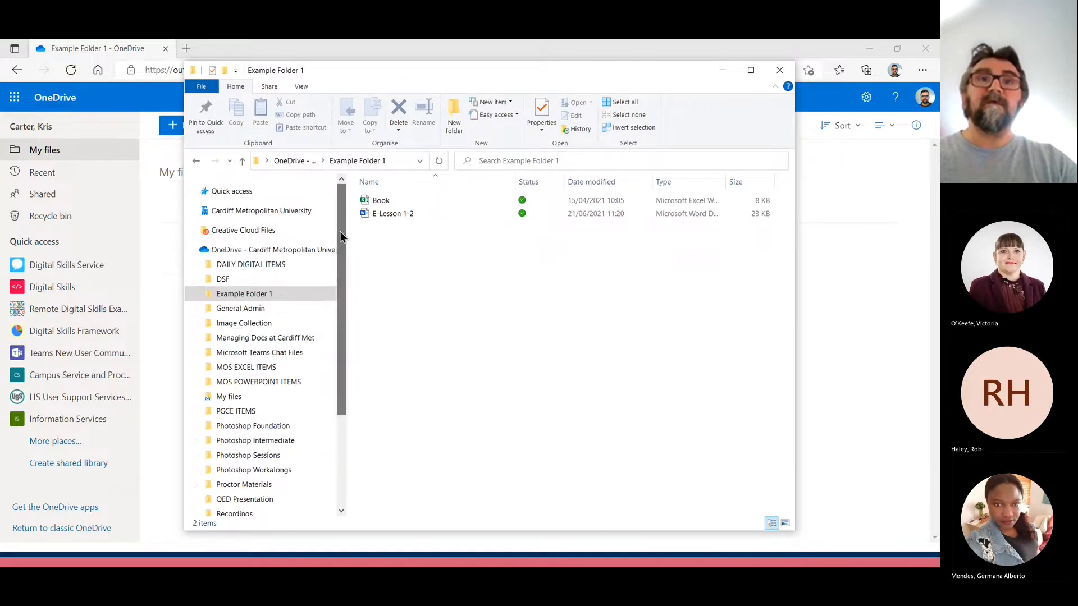
left_click(191, 254)
left_click_drag(341, 73, 939, 190)
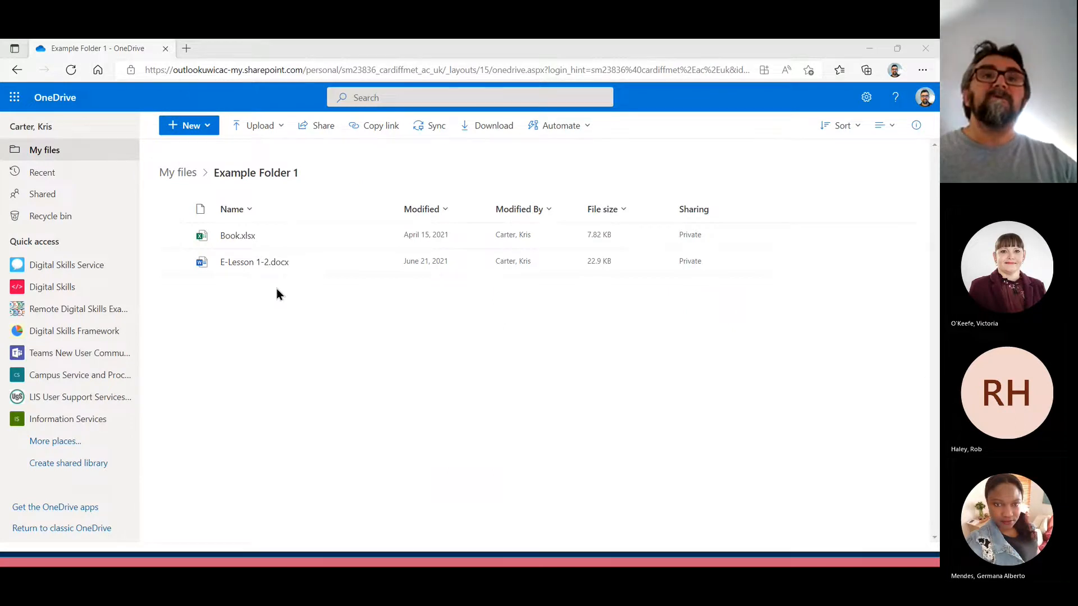
Back in OneDrive in the browser, start sharing E-Lesson 1-2.docx and open its link settings.
left_click(325, 307)
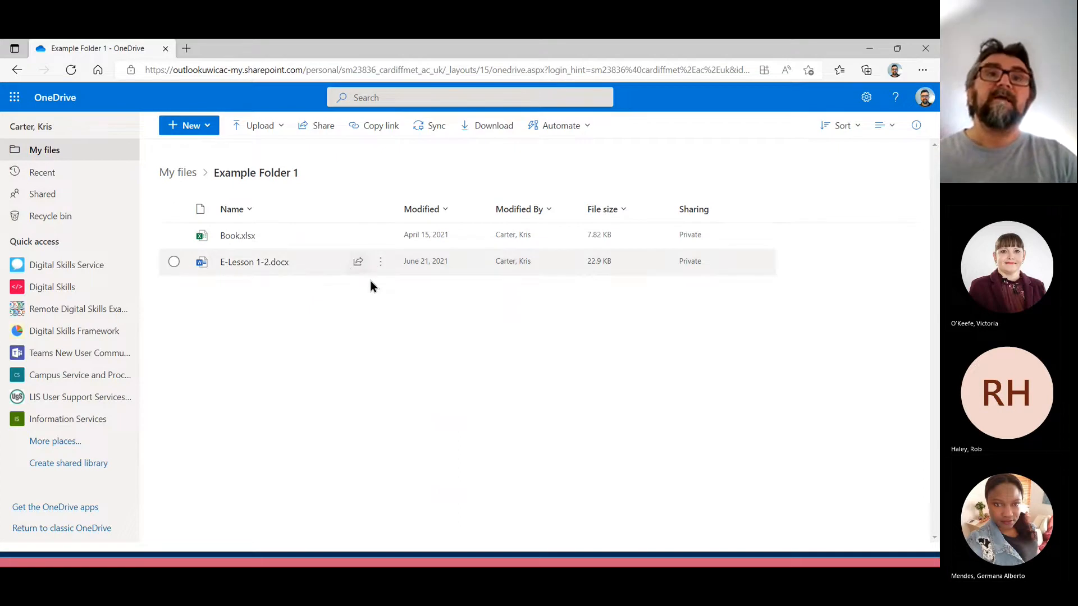
mouse_move(378, 270)
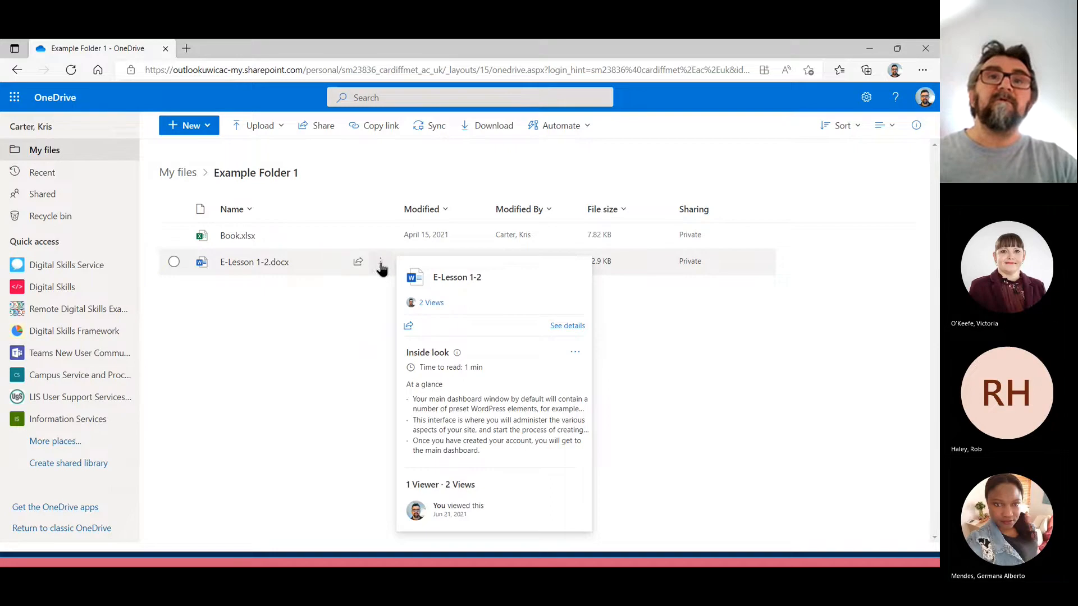
left_click(381, 265)
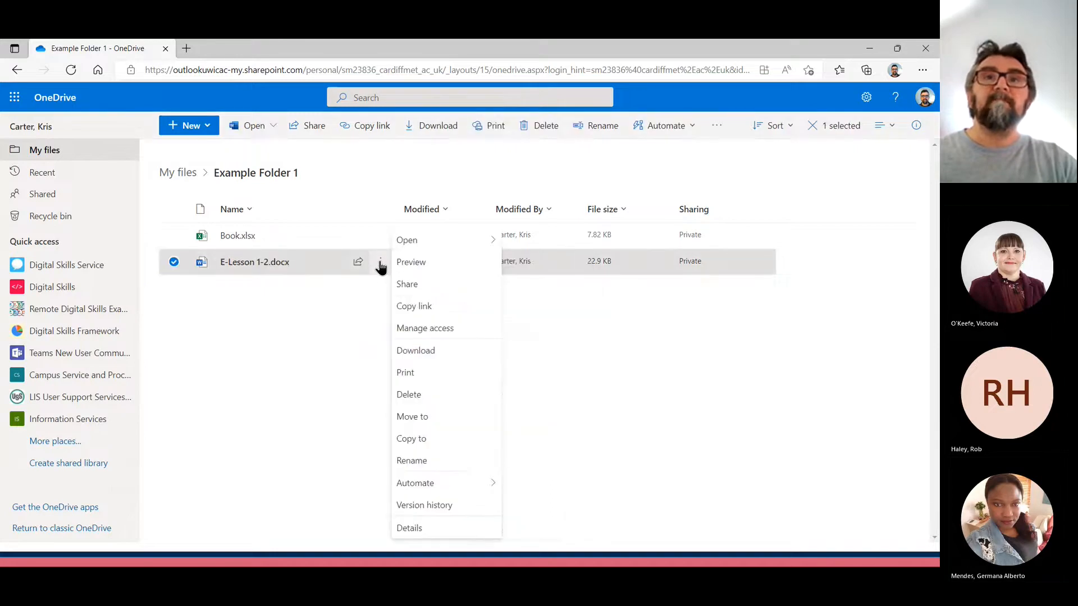
left_click(410, 288)
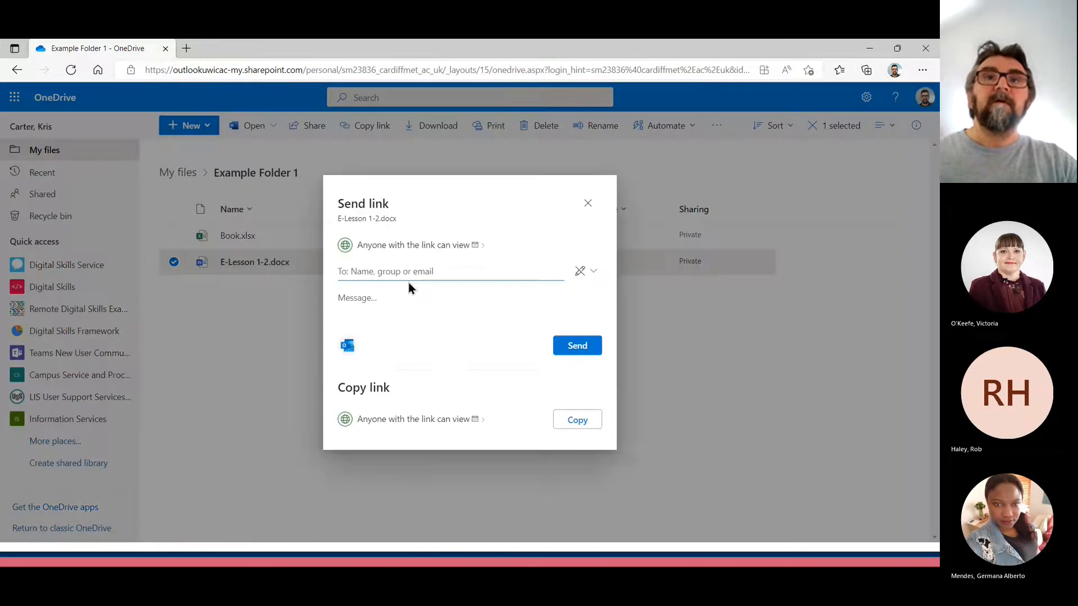
left_click(420, 245)
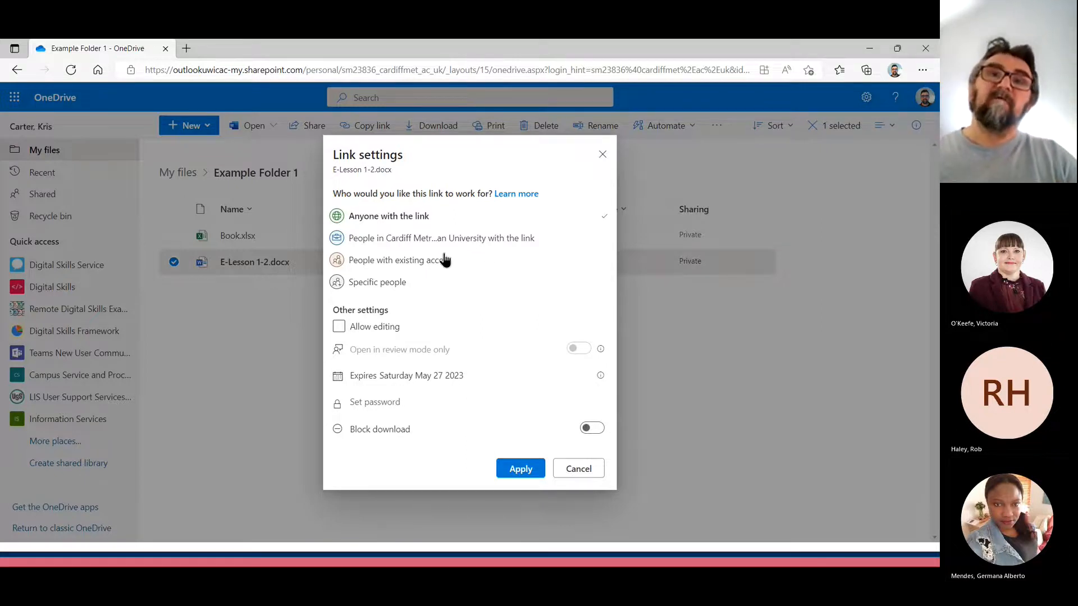
Try the link audiences Specific people, People with existing access and People in Cardiff Metropolitan University with the link.
left_click(363, 284)
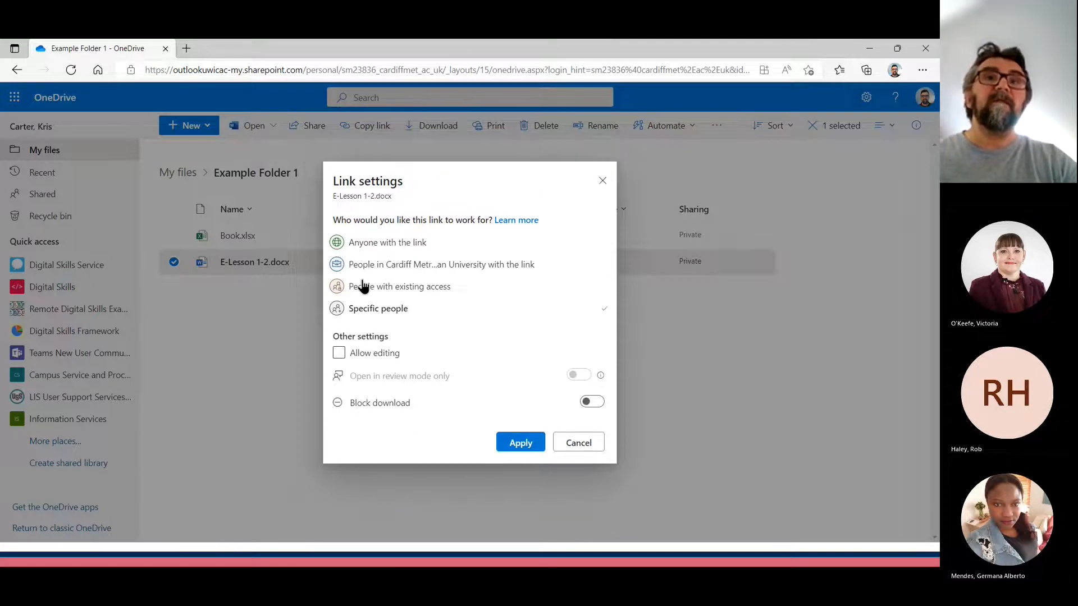
left_click(392, 289)
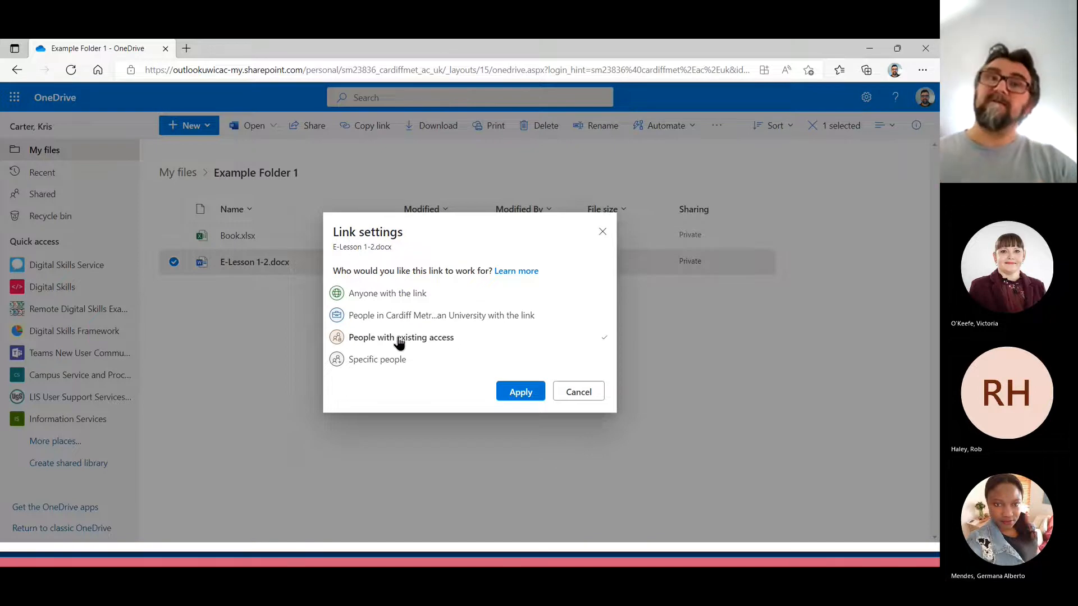
left_click(433, 318)
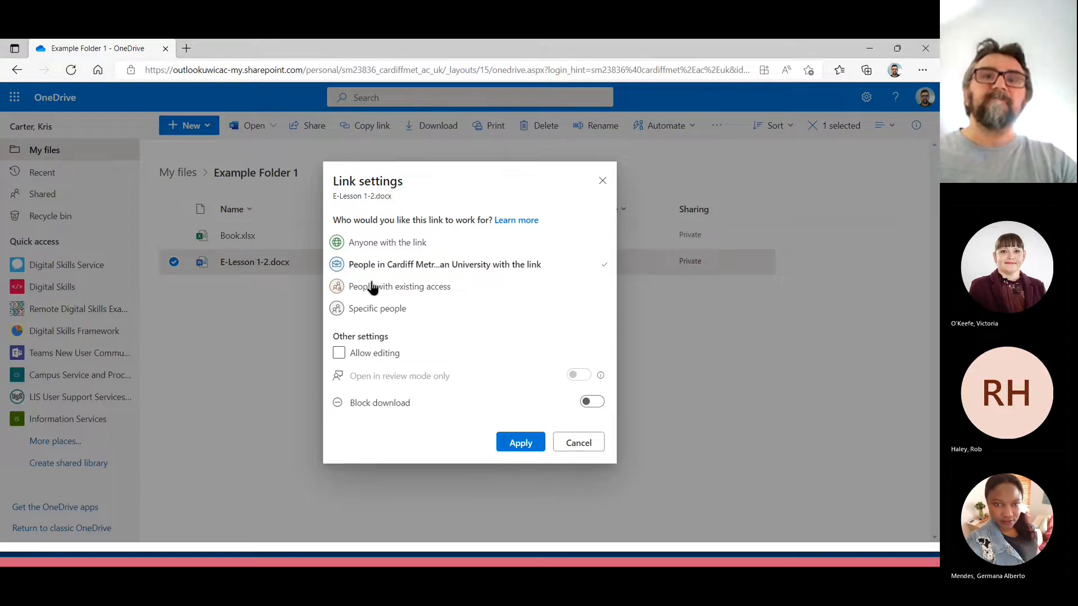
Try the Allow editing option on the link, turn it off again and enable Block download.
left_click(339, 356)
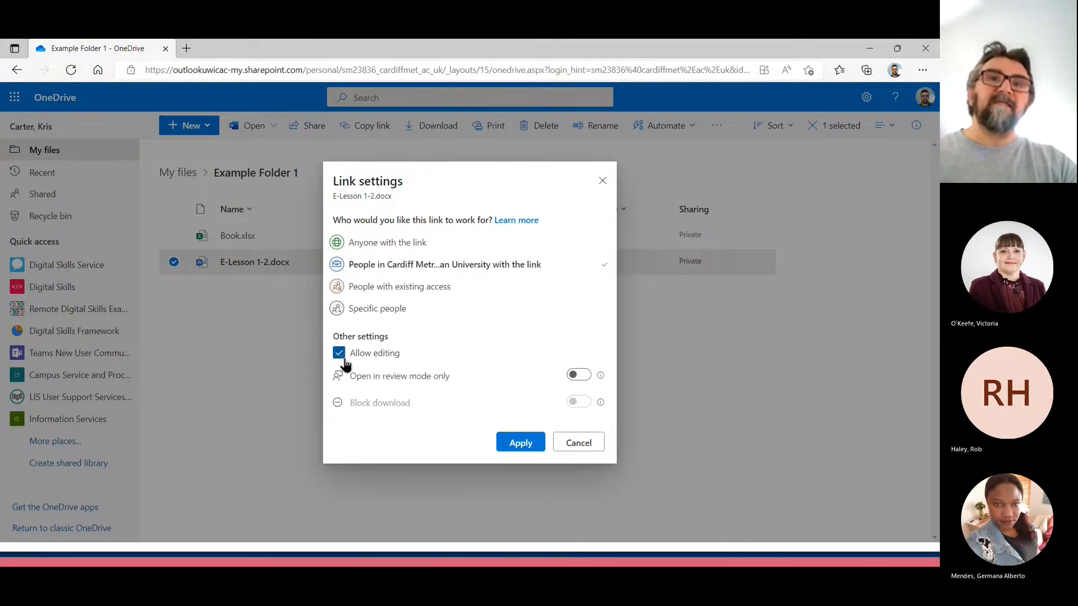
left_click(342, 356)
left_click(595, 405)
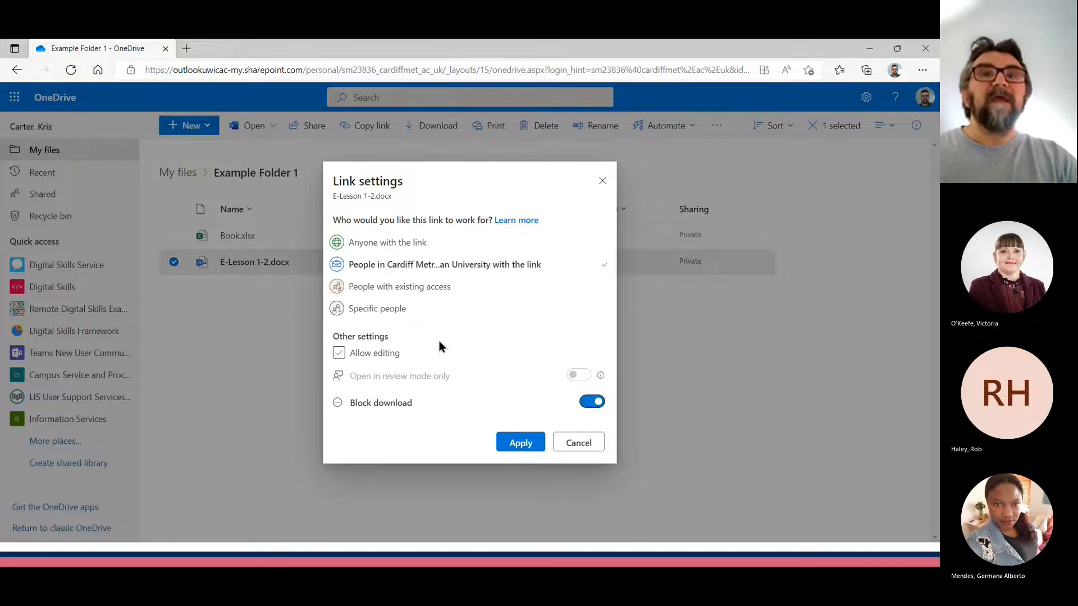
Set the link audience back to Anyone with the link, discard the link settings and close the sharing dialog without sending.
left_click(383, 243)
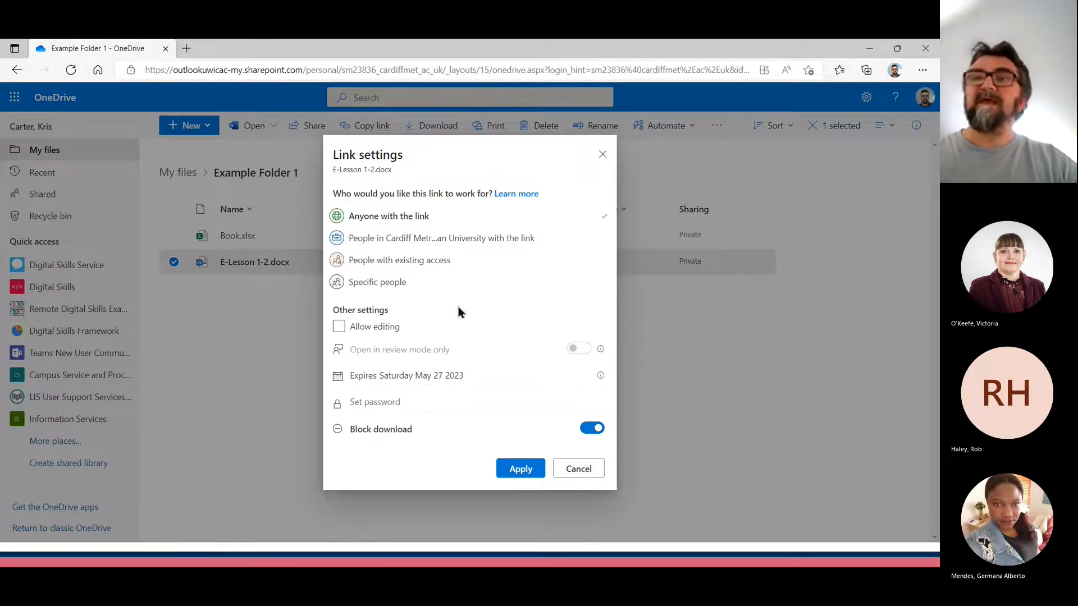
left_click(578, 473)
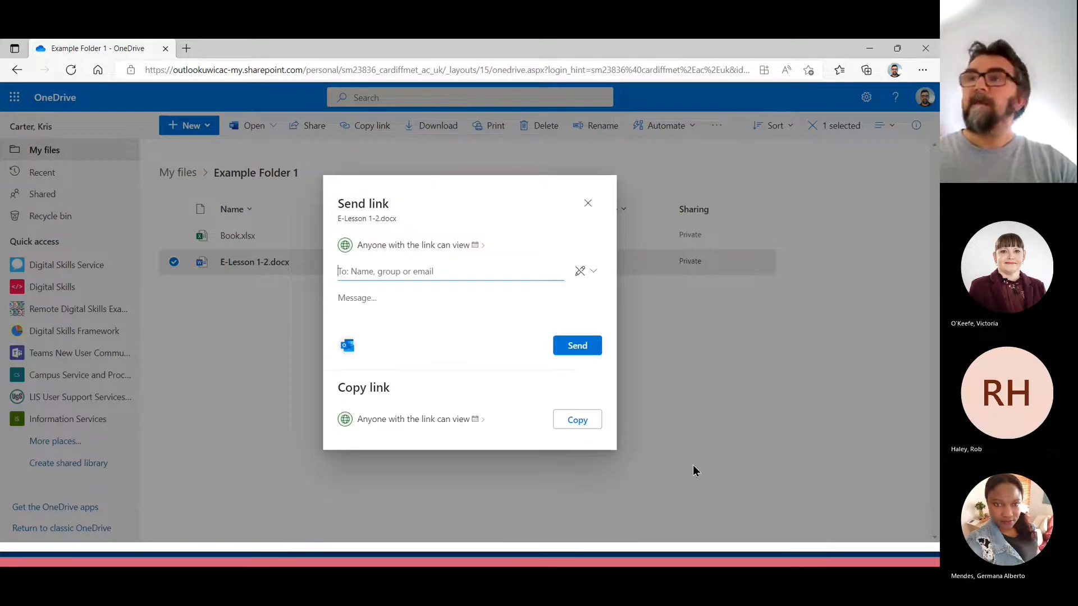
left_click(586, 204)
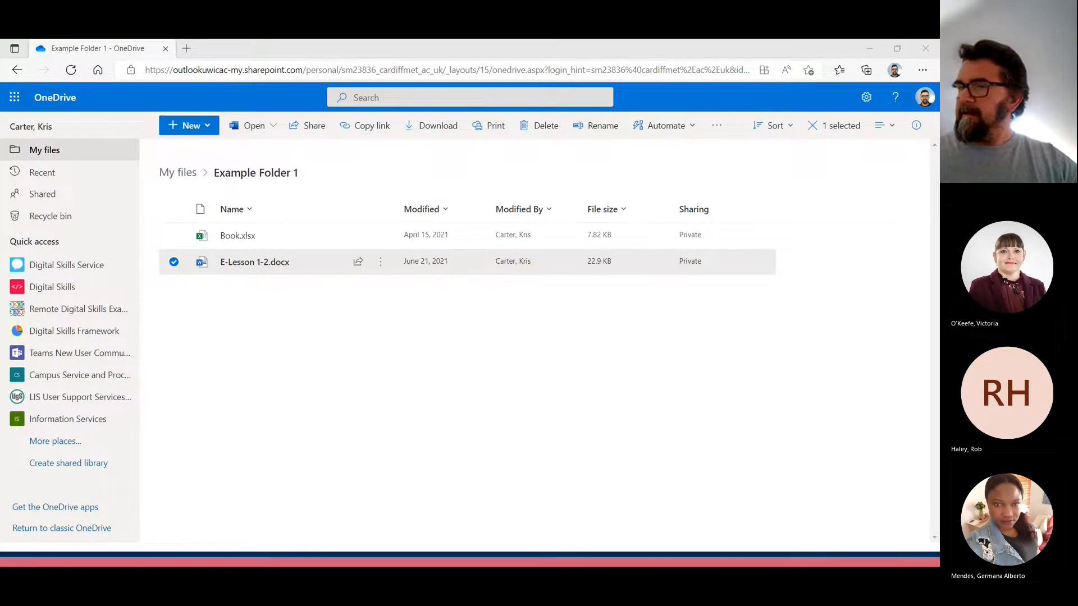
Switch to the presentation slide show and advance to the OneDrive Apps slide.
key("alt+Tab")
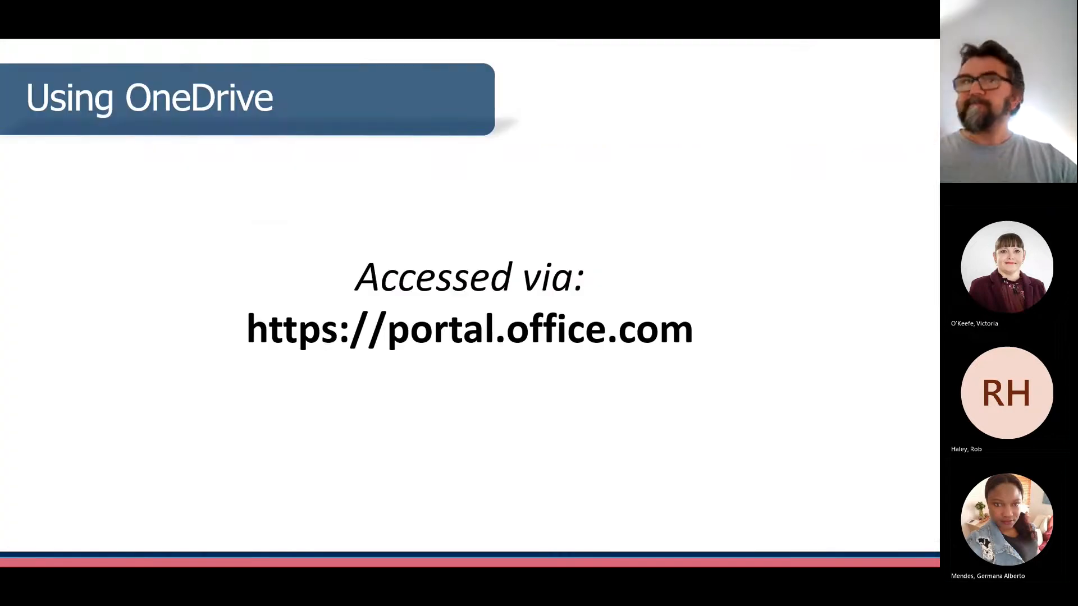
left_click(702, 315)
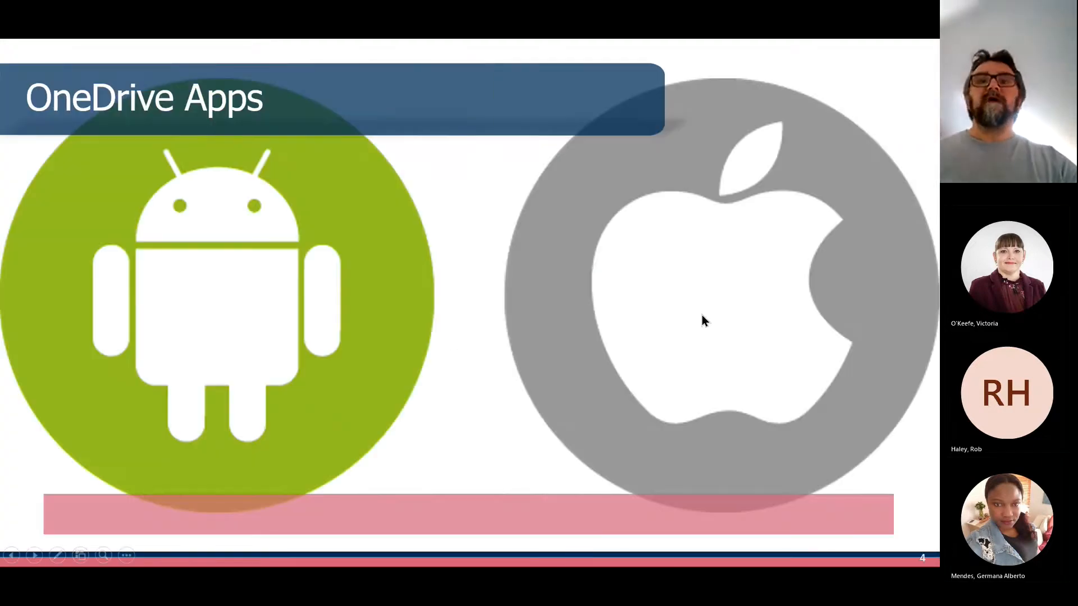